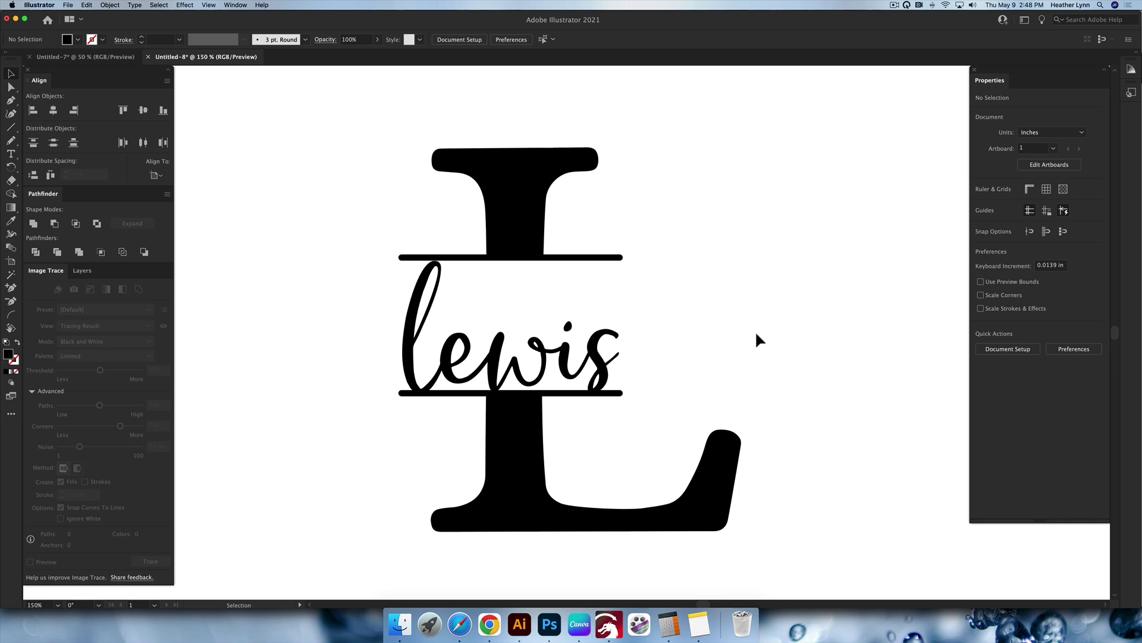
# Step: Create a new 20 × 12 inch Art & Illustration document
pyautogui.press('a')
pyautogui.press('super+n')
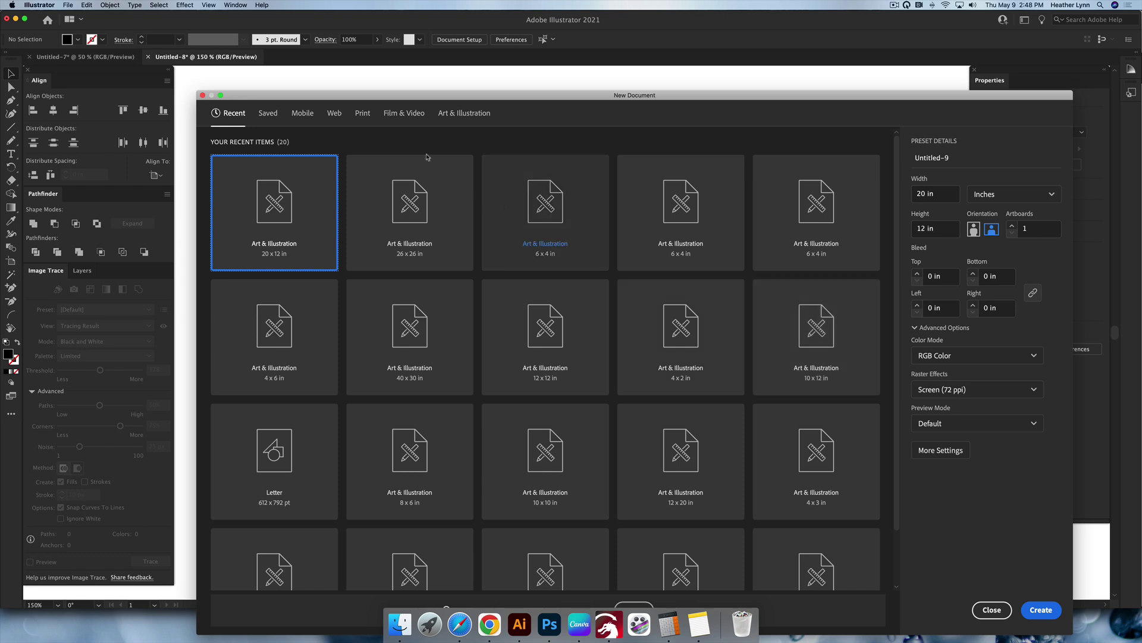
pyautogui.scroll(-2, 264, 244)
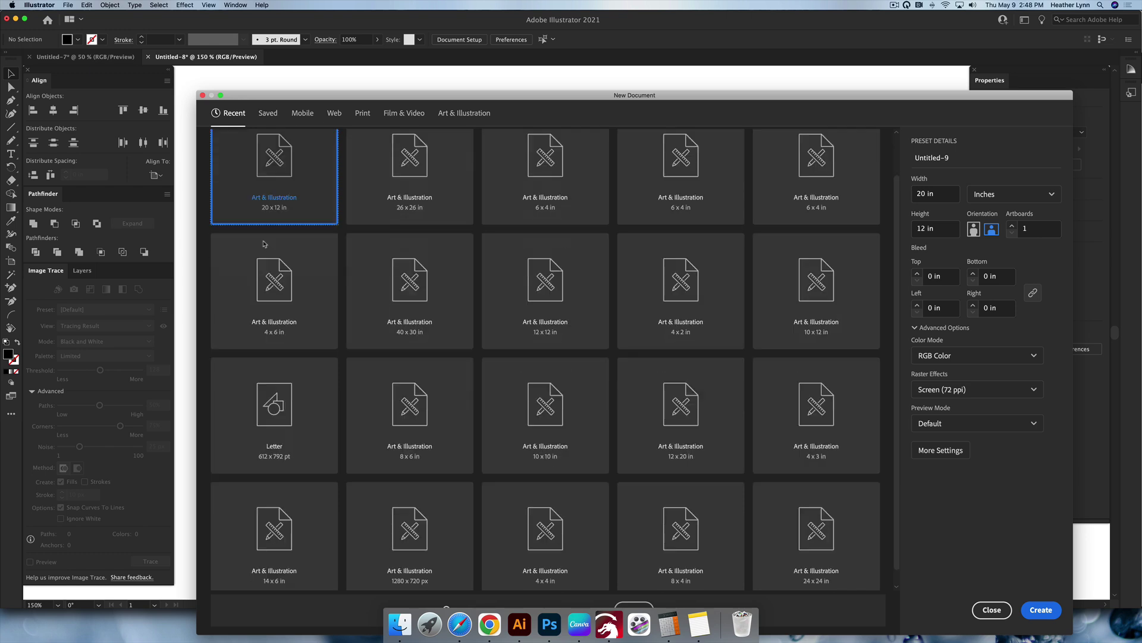
pyautogui.scroll(2, 264, 244)
pyautogui.press('Escape')
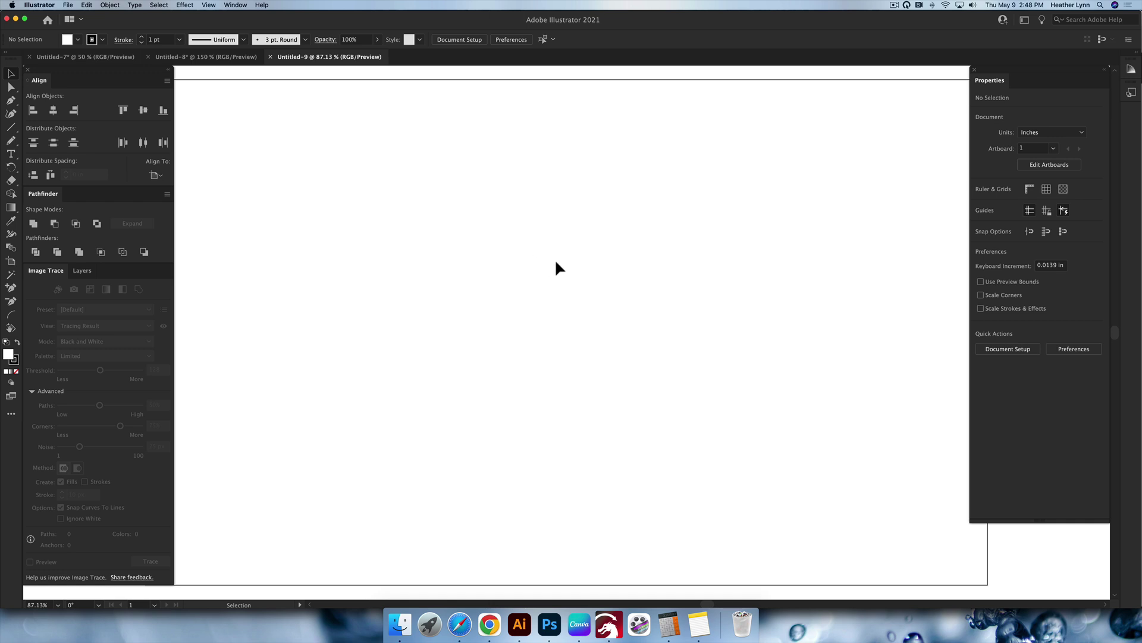
# Step: Fit the whole artboard in the window, then zoom in slightly
pyautogui.press('super+minus')
pyautogui.press('super+minus')
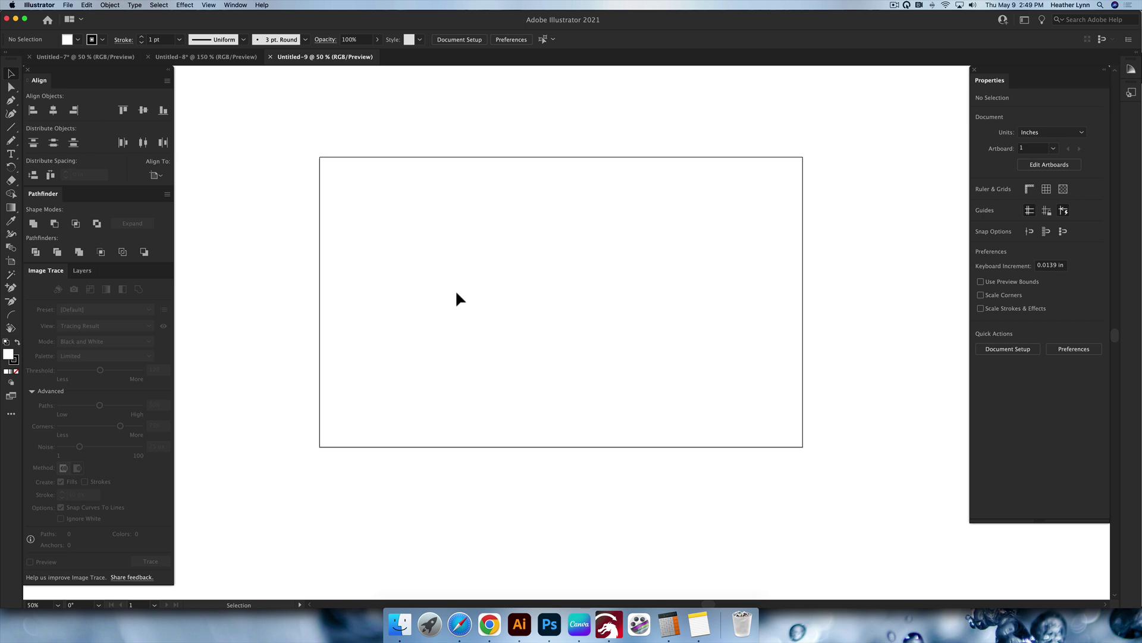
pyautogui.press('super+equal')
pyautogui.scroll(2, 455, 289)
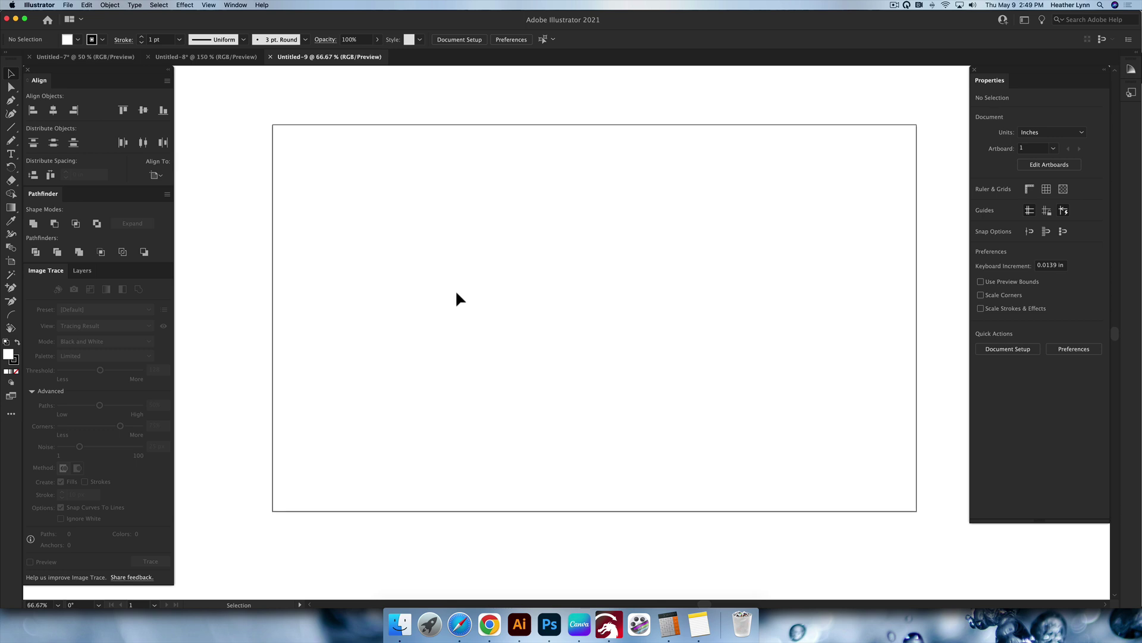
pyautogui.scroll(-3, 457, 290)
pyautogui.scroll(3, 459, 290)
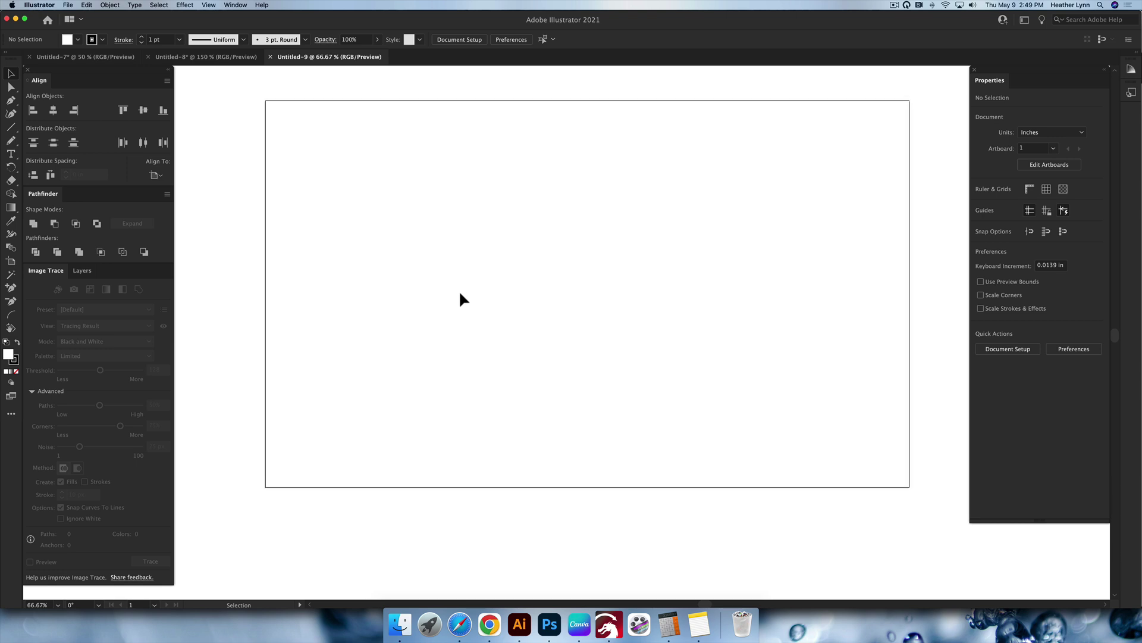
pyautogui.hscroll(2, 459, 291)
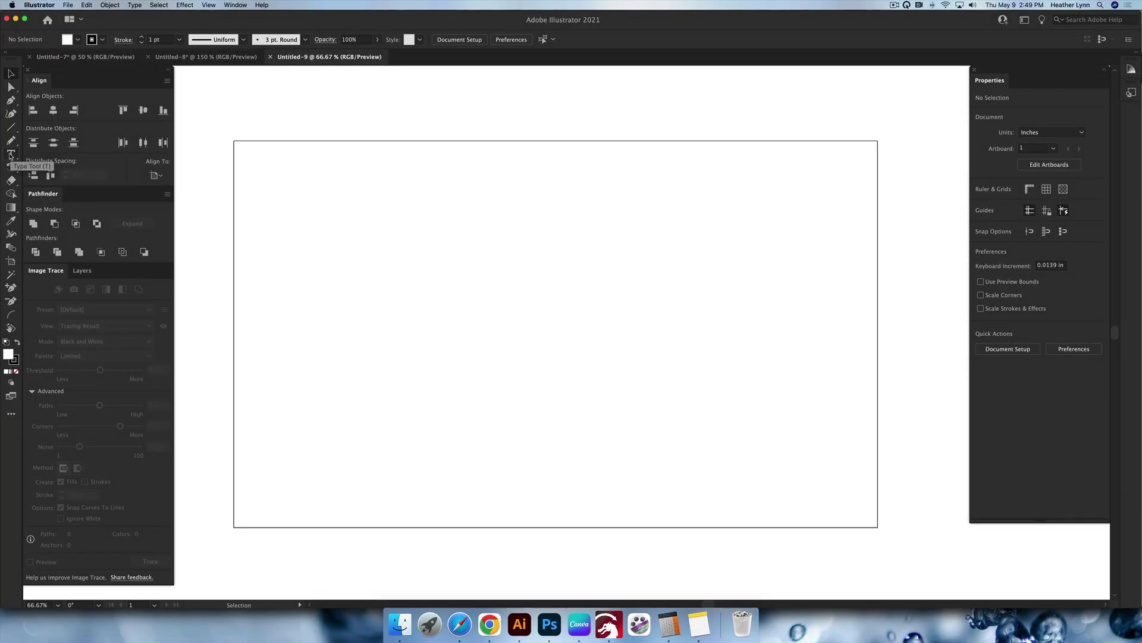
# Step: Place two separate text objects on the artboard, reading 'L' and 'lewis'
pyautogui.moveTo(10, 156); pyautogui.dragTo(558, 245)
pyautogui.press('t')
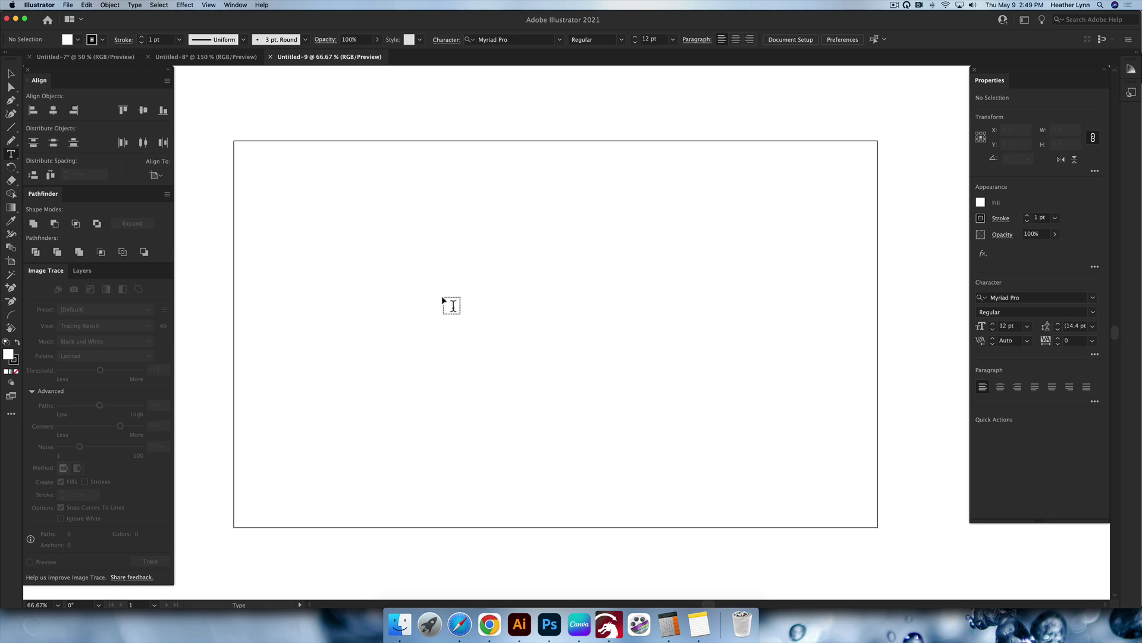
pyautogui.click(410, 279)
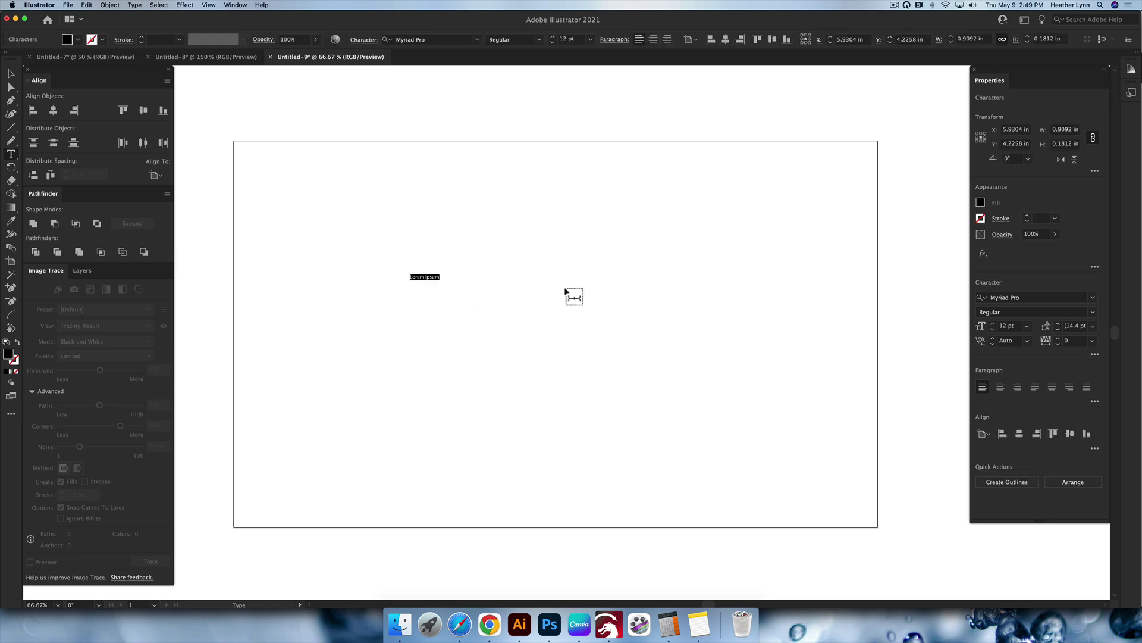
pyautogui.write('L')
pyautogui.press('Escape')
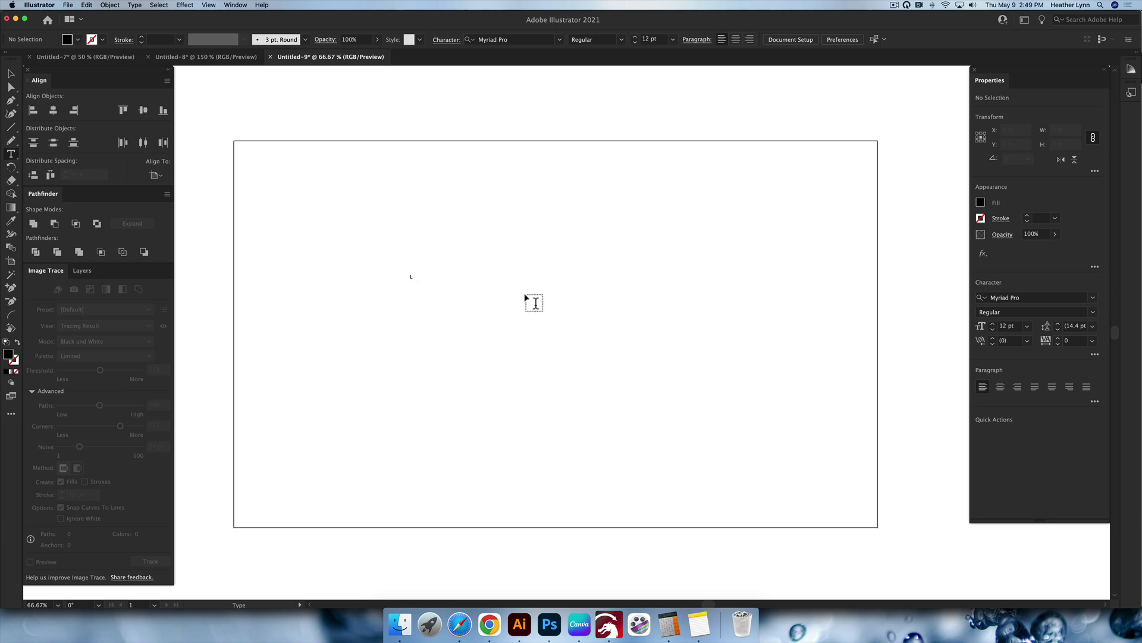
pyautogui.click(507, 302)
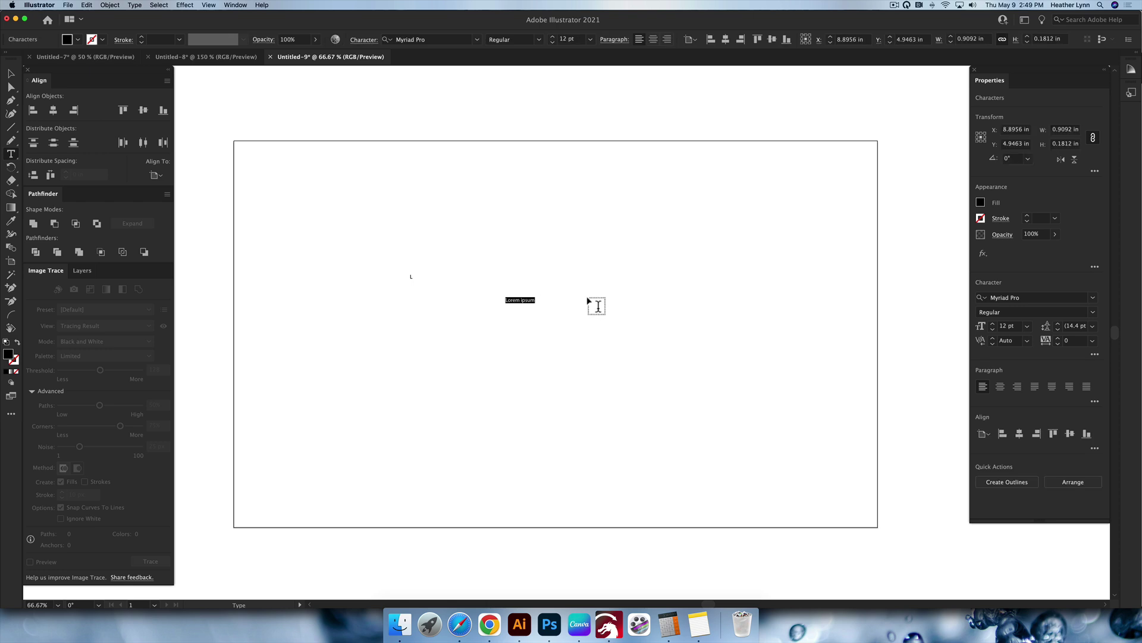
pyautogui.write('lewis')
pyautogui.keyDown('super'); pyautogui.click(597, 306); pyautogui.keyUp('super')
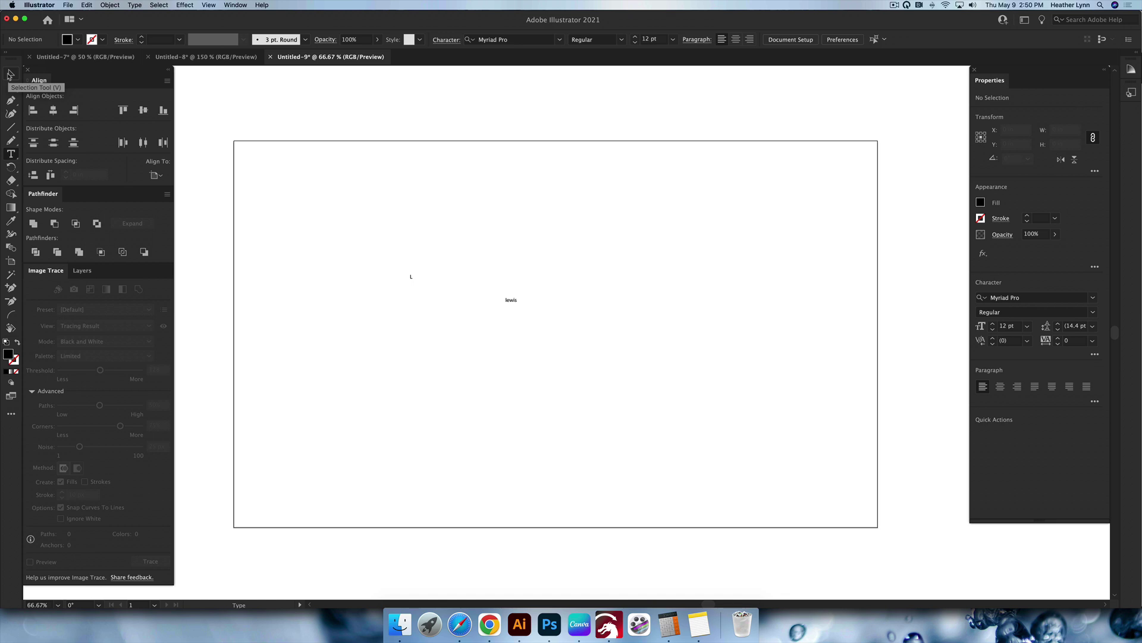
# Step: Scale both text objects up to 223.64 pt and arrange lewis beside the L
pyautogui.click(10, 74)
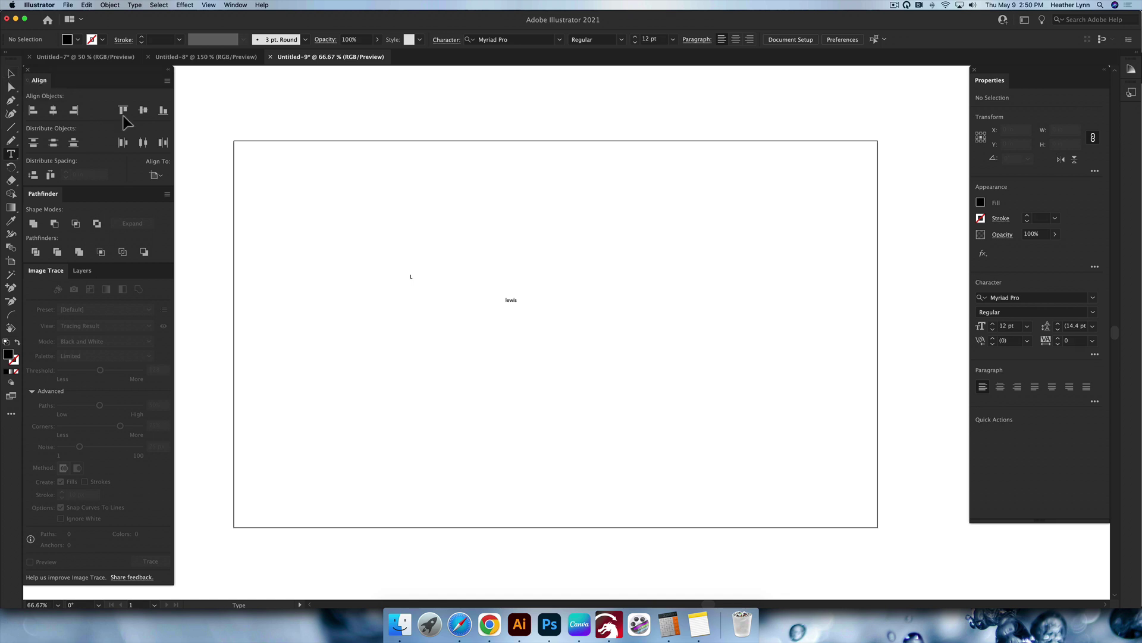
pyautogui.moveTo(589, 365); pyautogui.dragTo(291, 191)
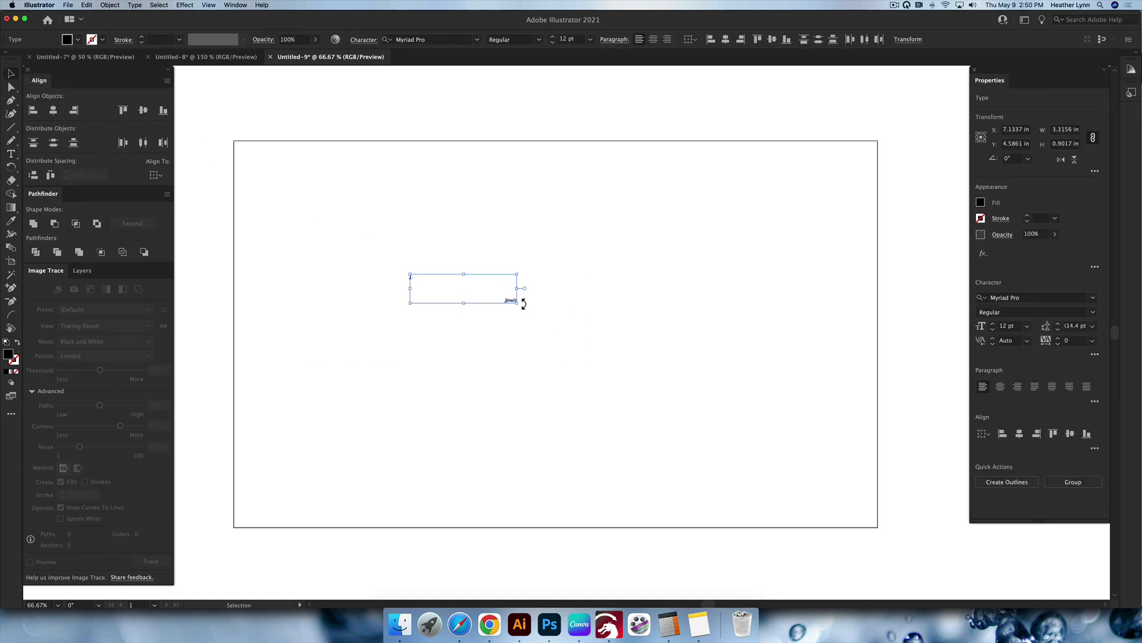
pyautogui.moveTo(524, 304); pyautogui.dragTo(814, 440)
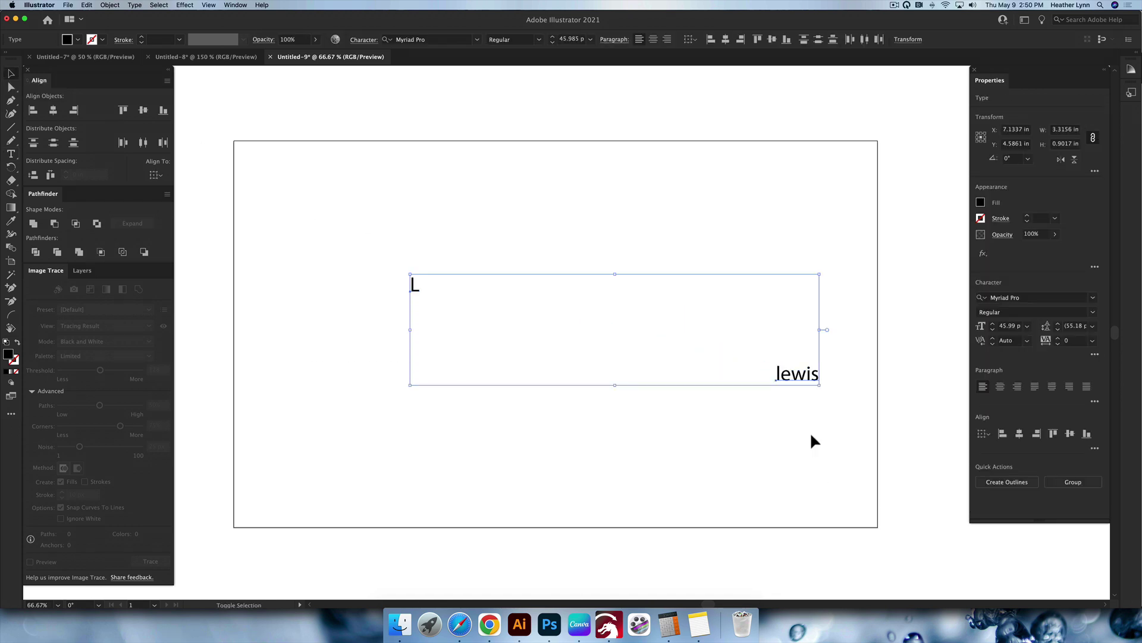
pyautogui.click(814, 441)
pyautogui.moveTo(797, 373); pyautogui.dragTo(760, 462)
pyautogui.click(728, 396)
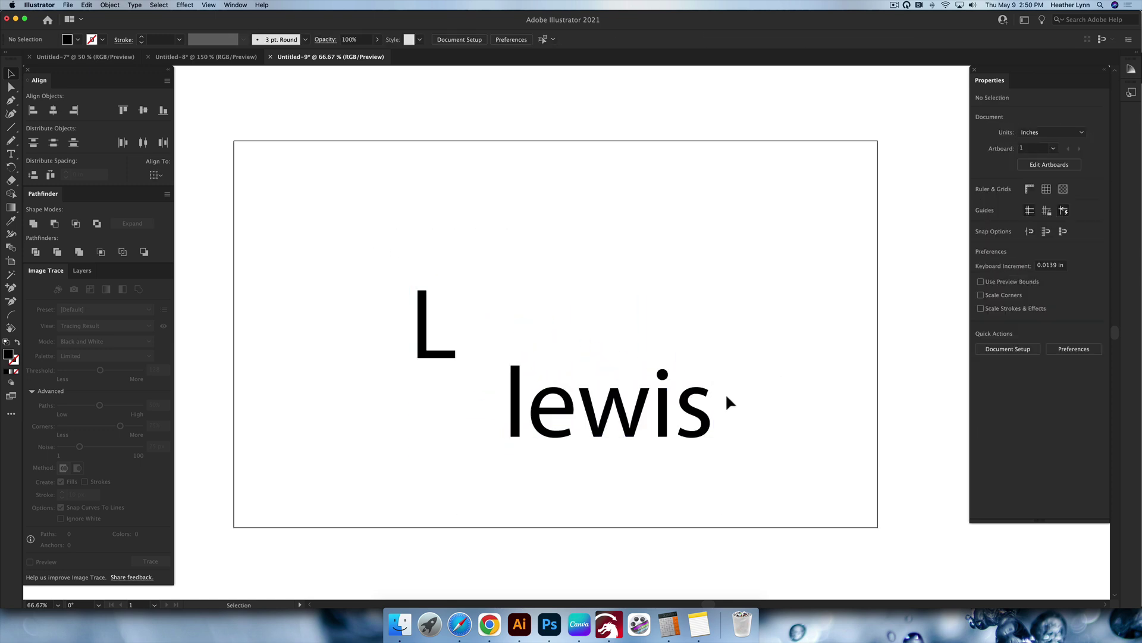
pyautogui.moveTo(696, 408); pyautogui.dragTo(752, 332)
pyautogui.moveTo(429, 309); pyautogui.dragTo(368, 275)
pyautogui.click(460, 364)
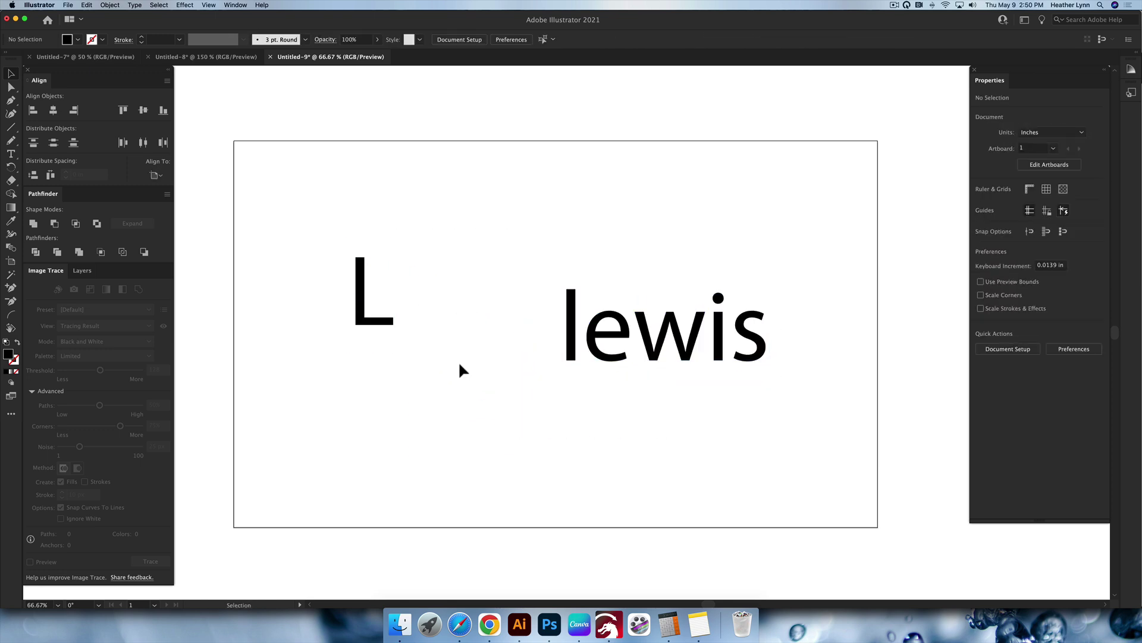
# Step: Set the L in a bold serif font and lewis in Chin up Buttercup
pyautogui.click(388, 320)
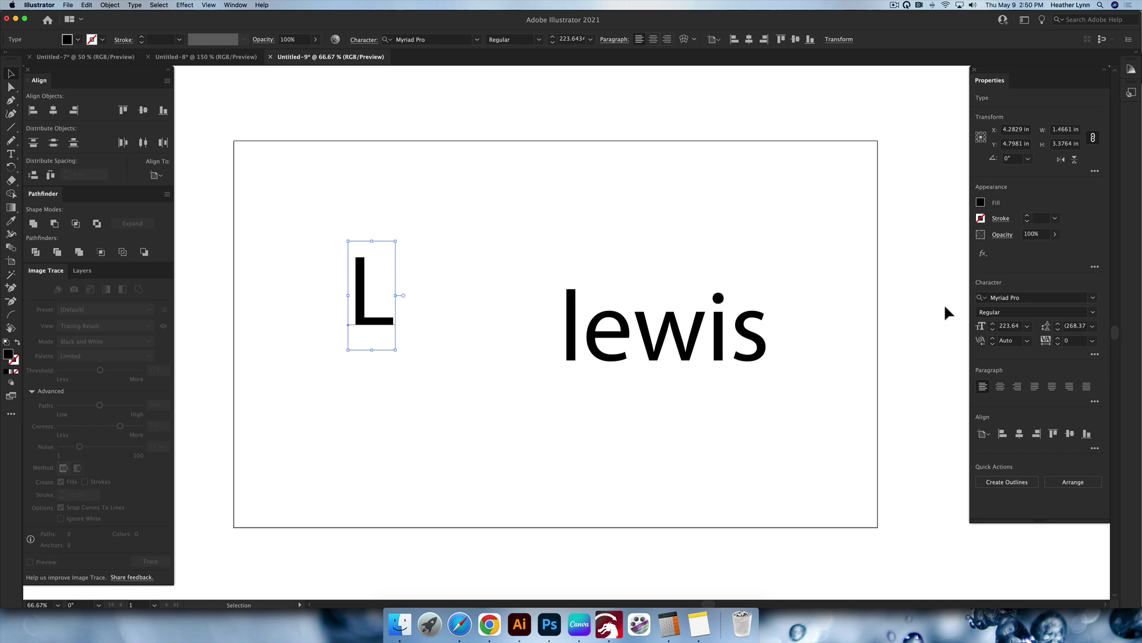
pyautogui.press('Up')
pyautogui.click(665, 327)
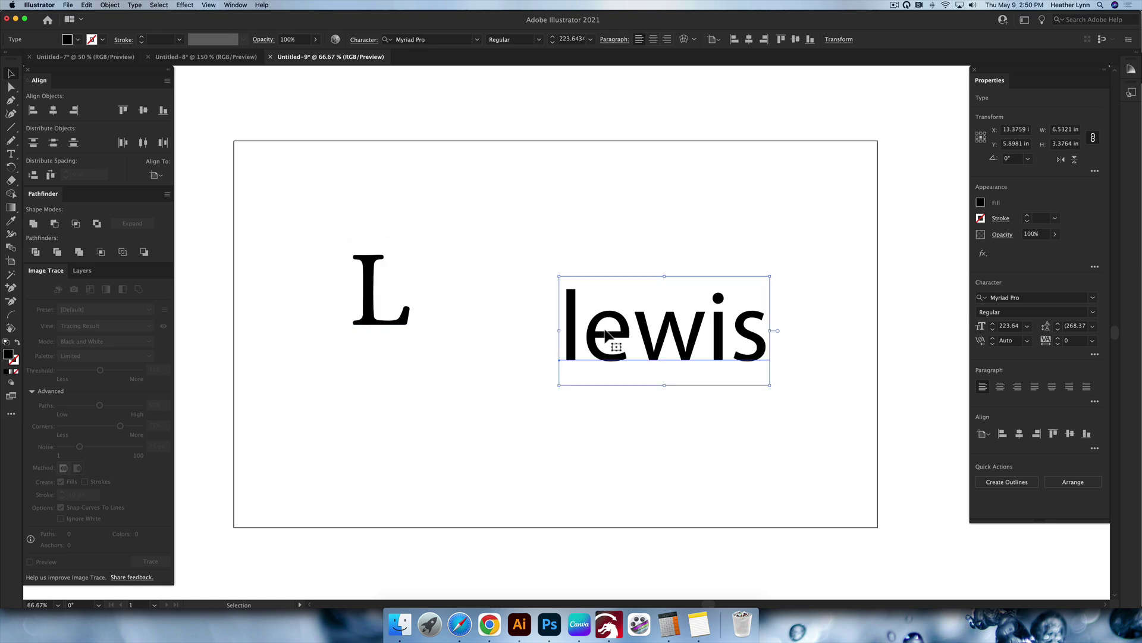
pyautogui.doubleClick(689, 326)
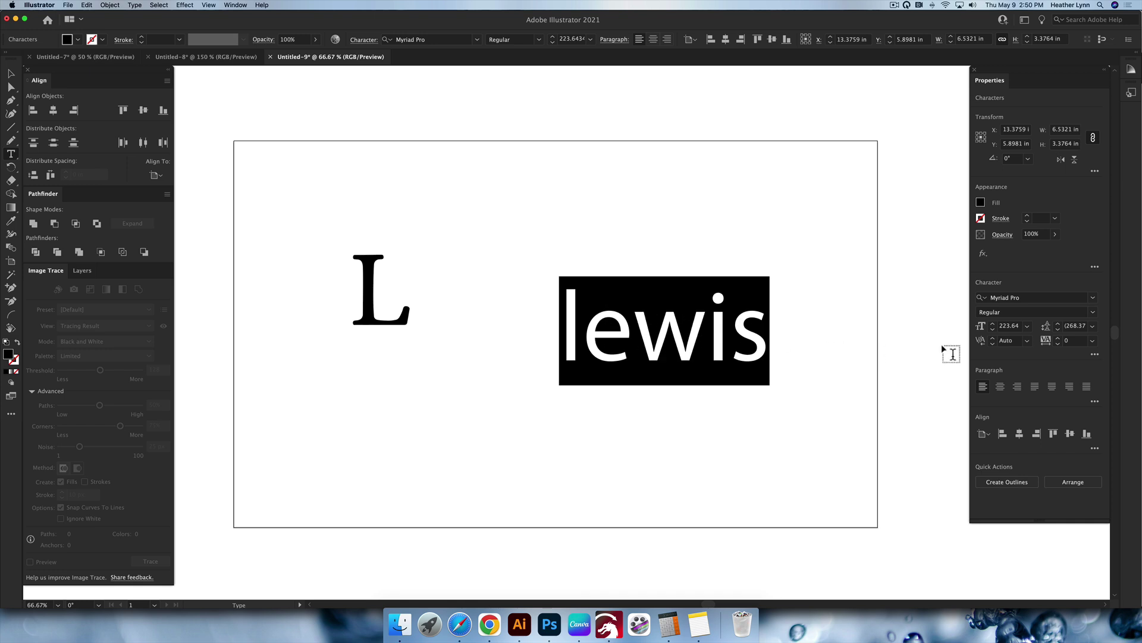
pyautogui.click(1093, 298)
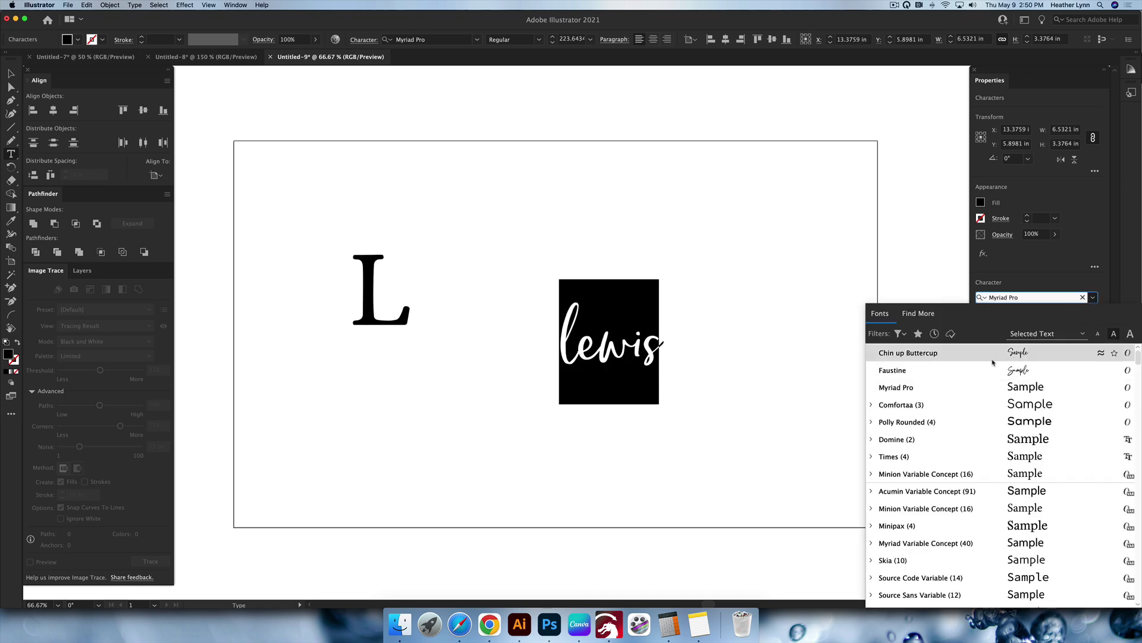
pyautogui.click(913, 352)
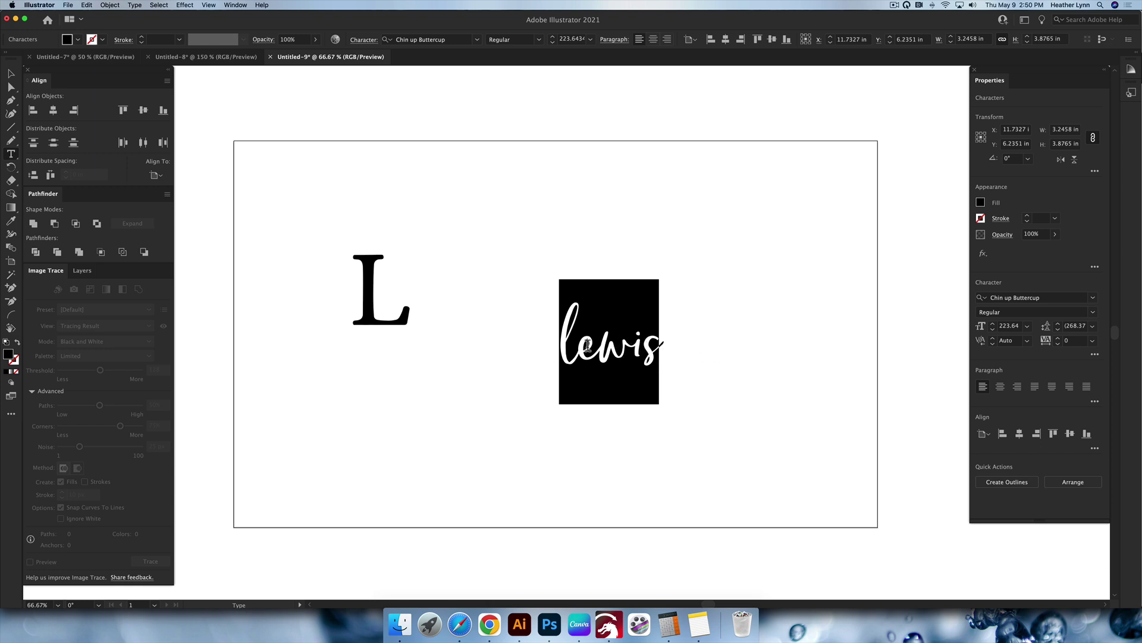
# Step: Replace the i in lewis with an alternate script glyph and check the result
pyautogui.press('super+shift+a')
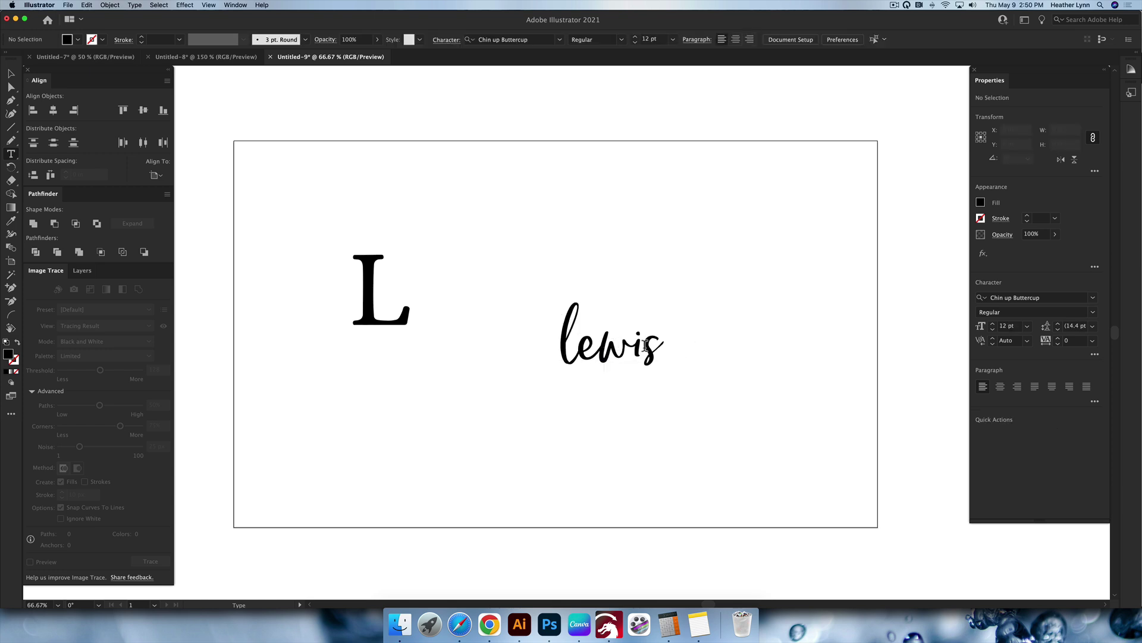
pyautogui.moveTo(637, 344); pyautogui.dragTo(642, 387)
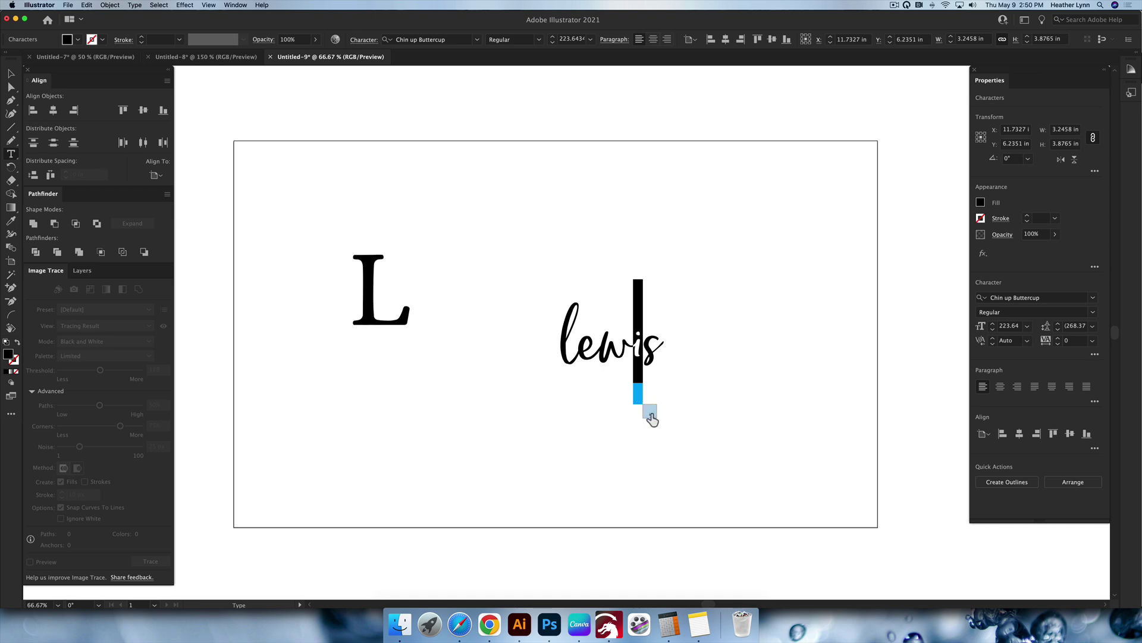
pyautogui.click(651, 414)
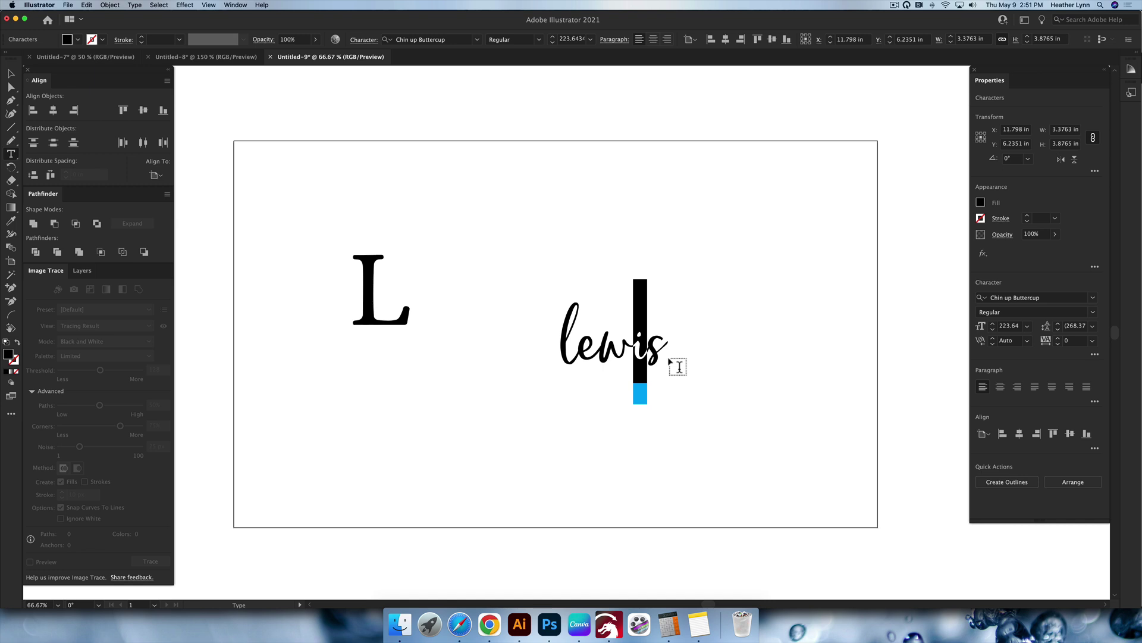
pyautogui.press('Escape')
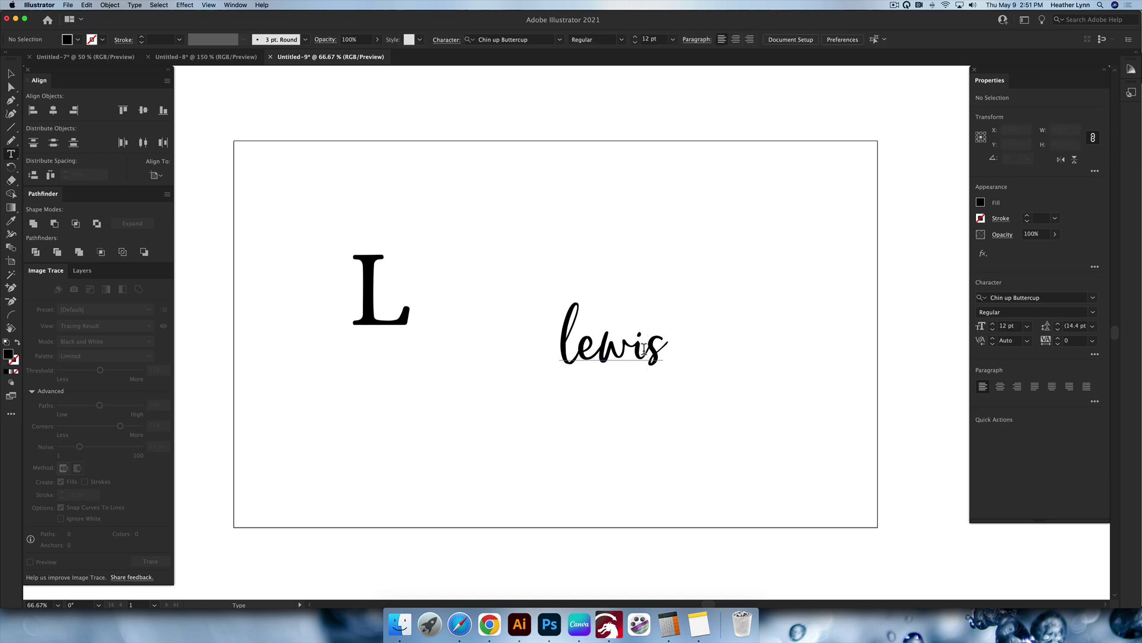
pyautogui.scroll(5, 643, 349)
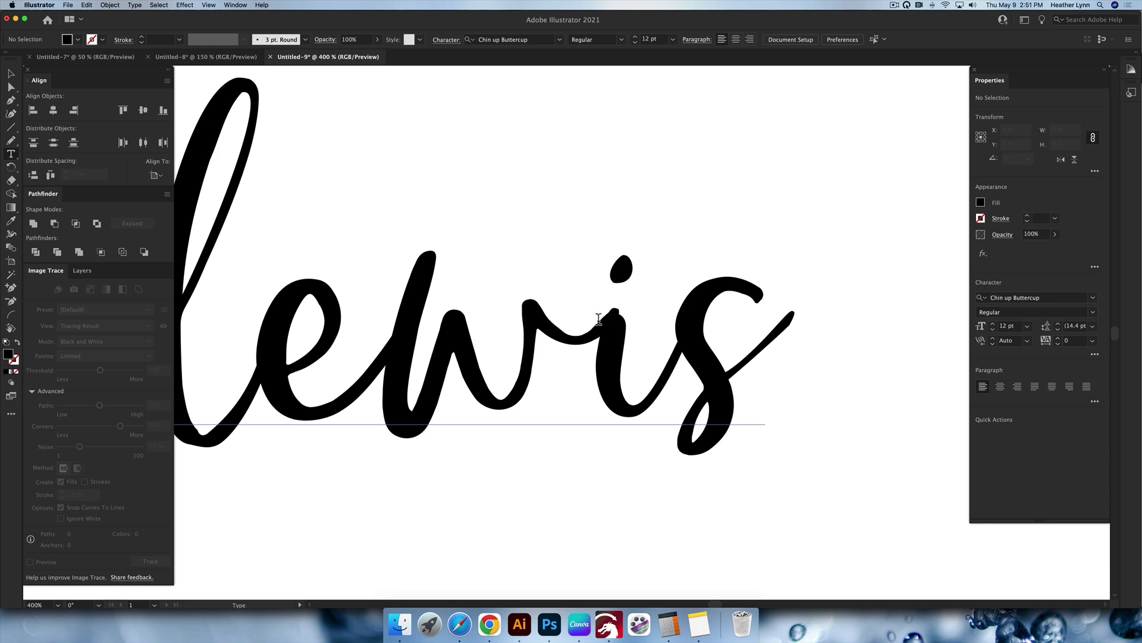
pyautogui.hscroll(1, 363, 340)
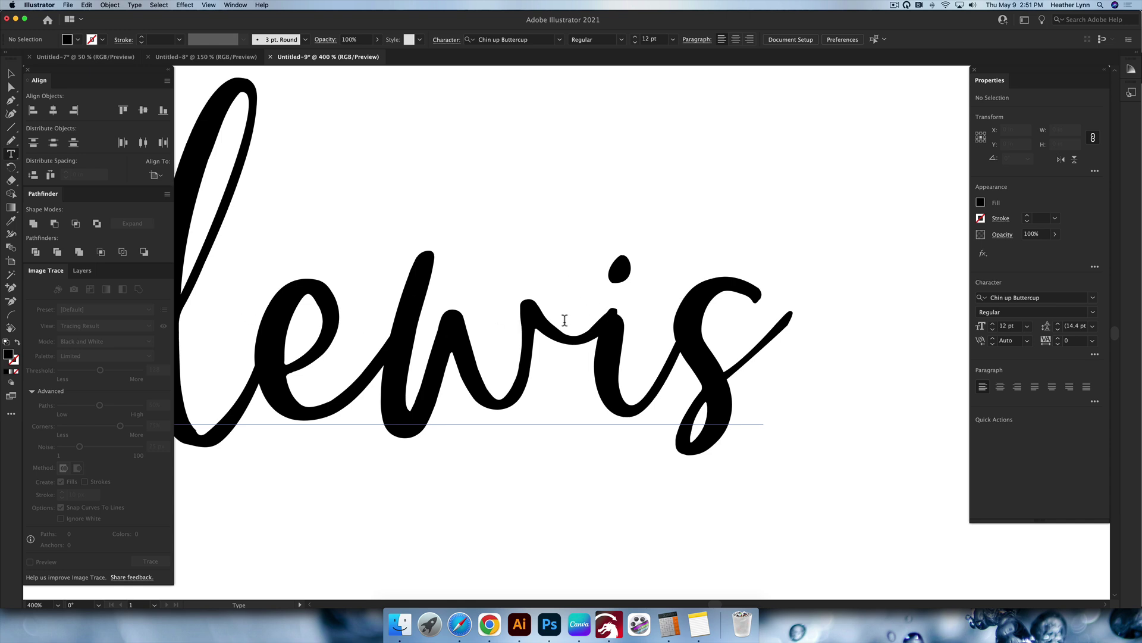
pyautogui.scroll(-5, 565, 320)
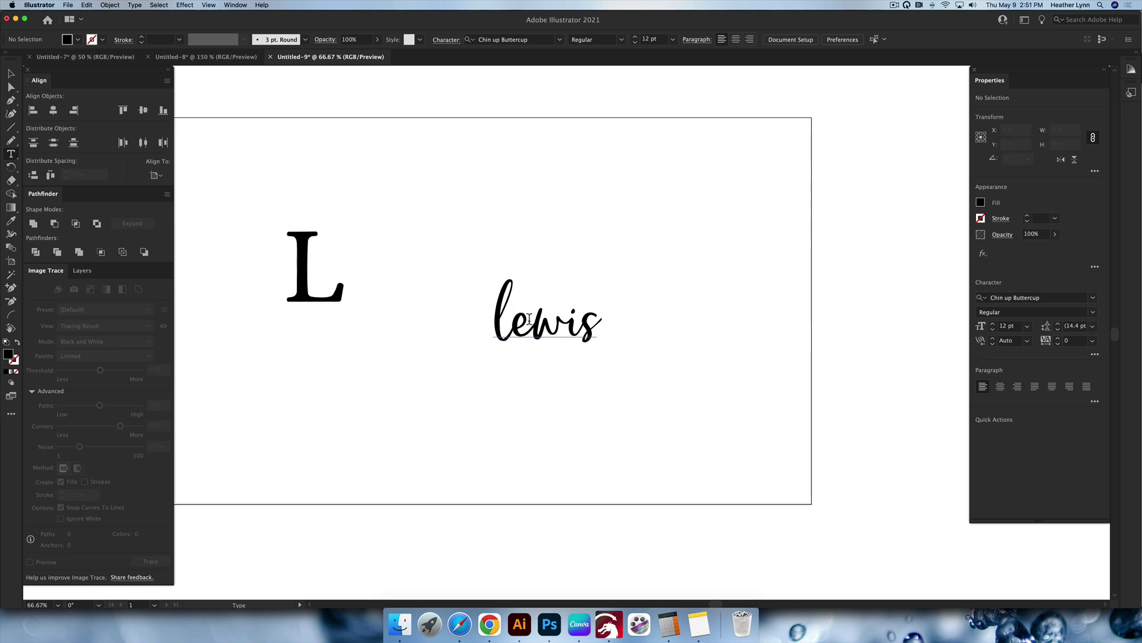
# Step: Group the L and lewis text and convert them to outlines
pyautogui.press('v')
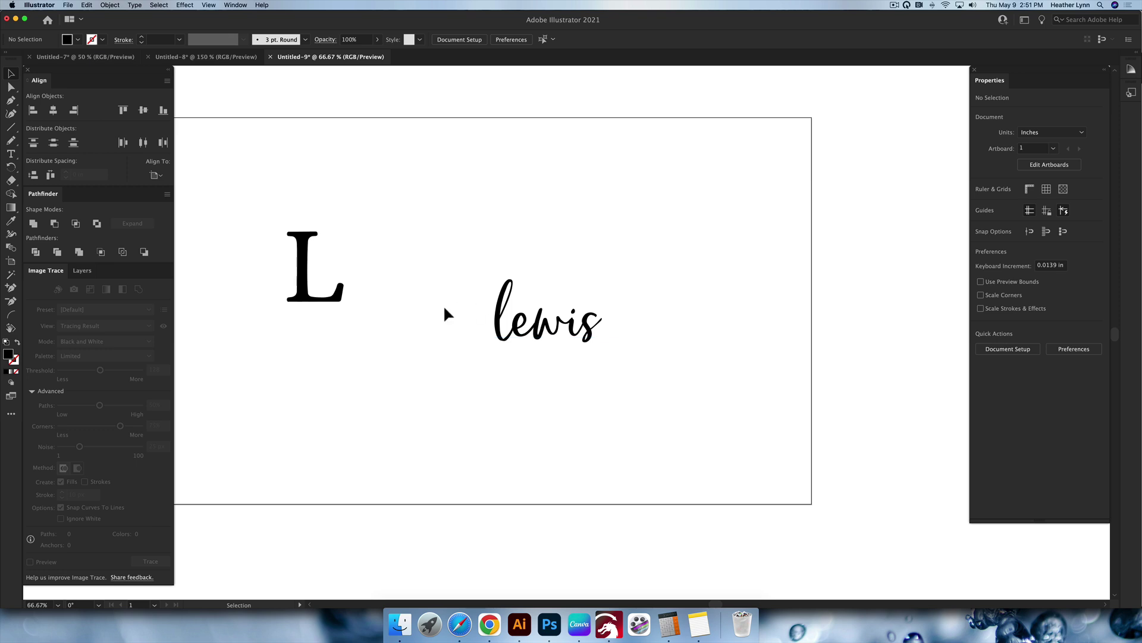
pyautogui.moveTo(646, 353); pyautogui.dragTo(260, 182)
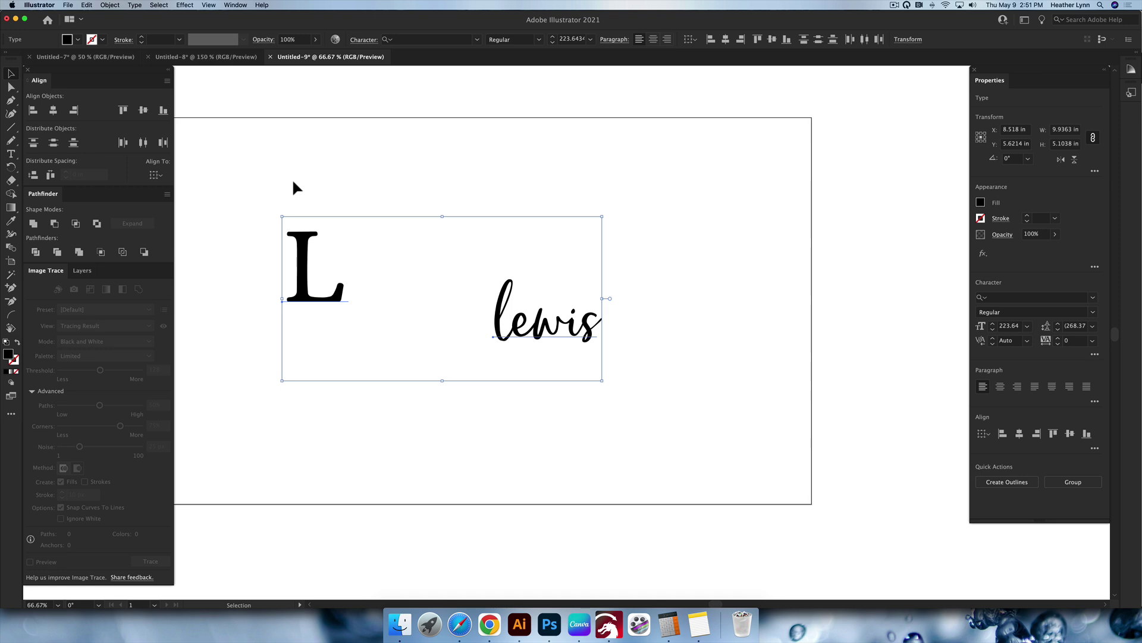
pyautogui.press('super+g')
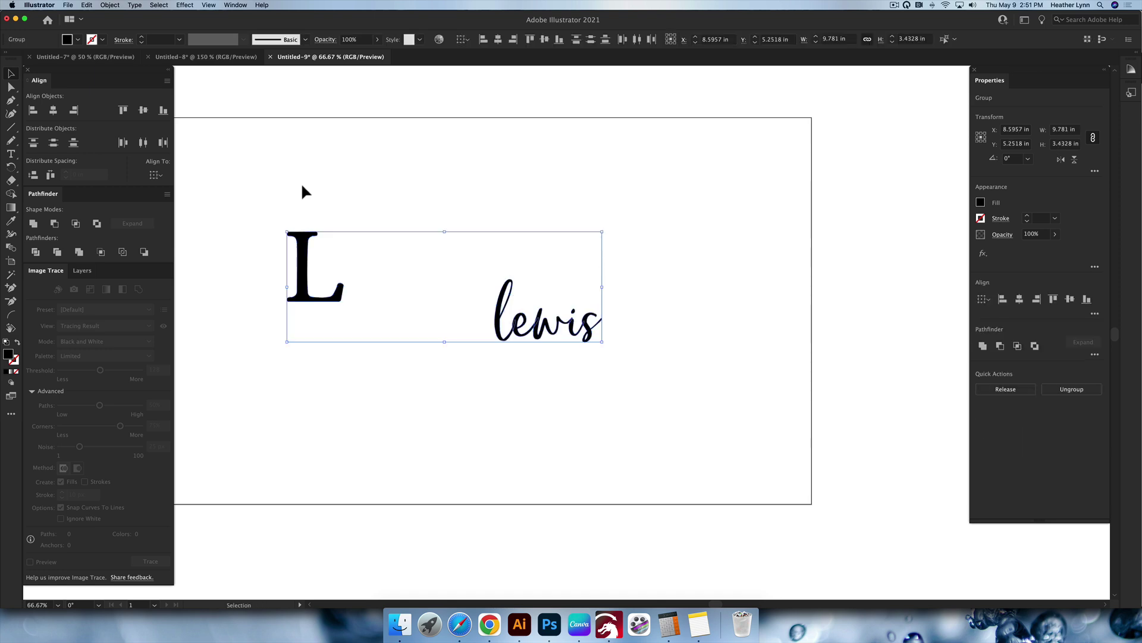
pyautogui.click(132, 6)
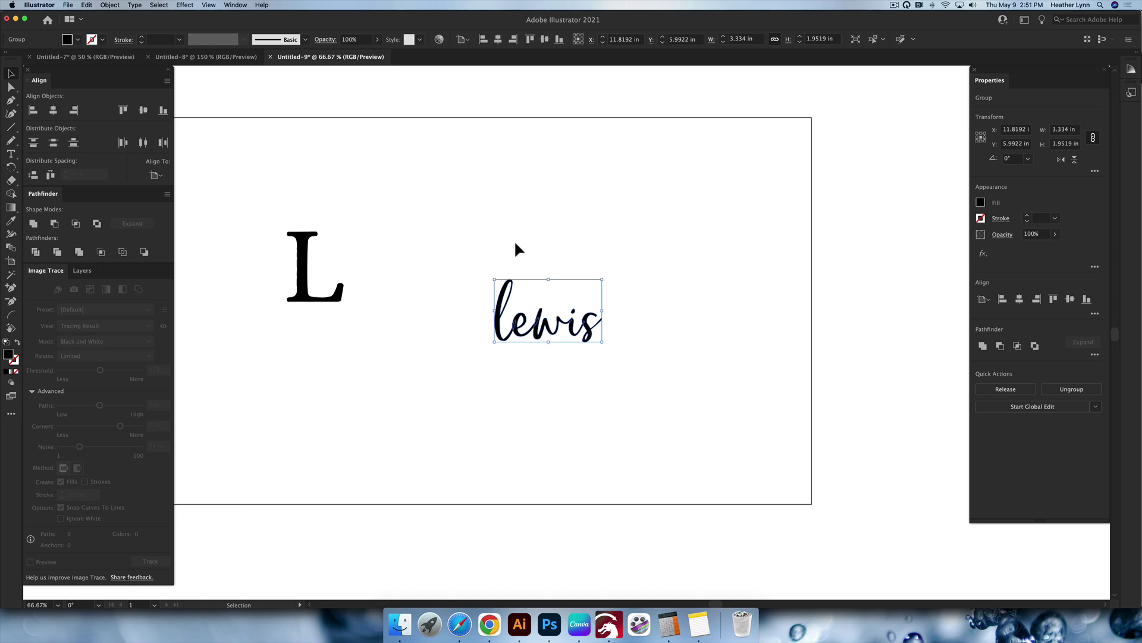
pyautogui.click(580, 326)
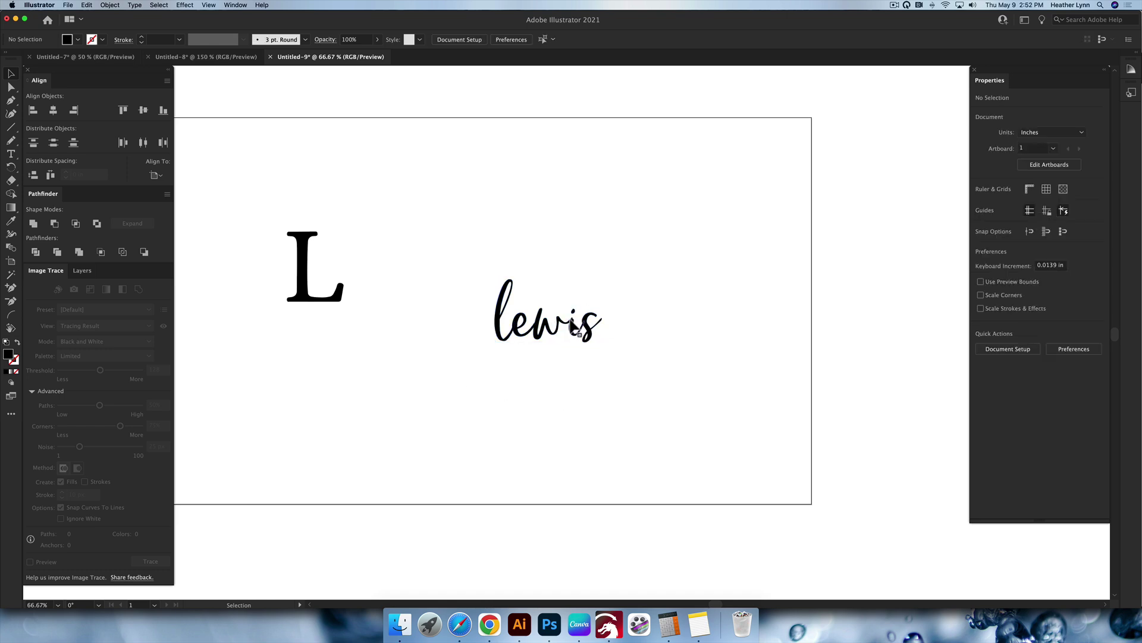
# Step: Ungroup the outlined lewis lettering into separate pieces
pyautogui.press('super+equal')
pyautogui.press('super+equal')
pyautogui.press('super+equal')
pyautogui.press('super+equal')
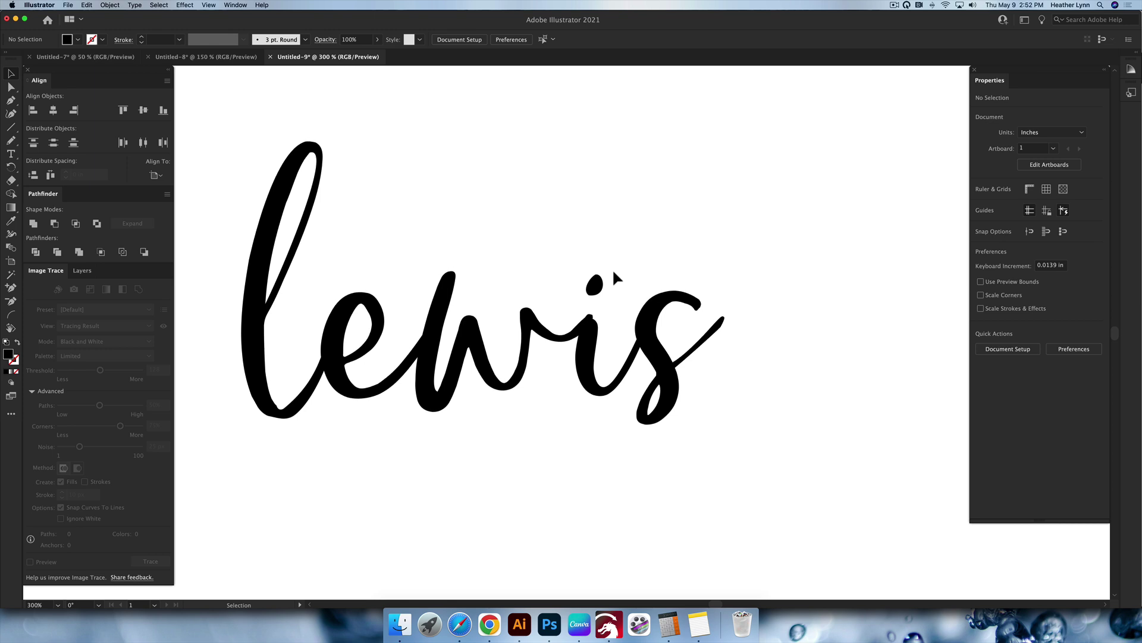
pyautogui.scroll(1, 612, 274)
pyautogui.click(610, 364)
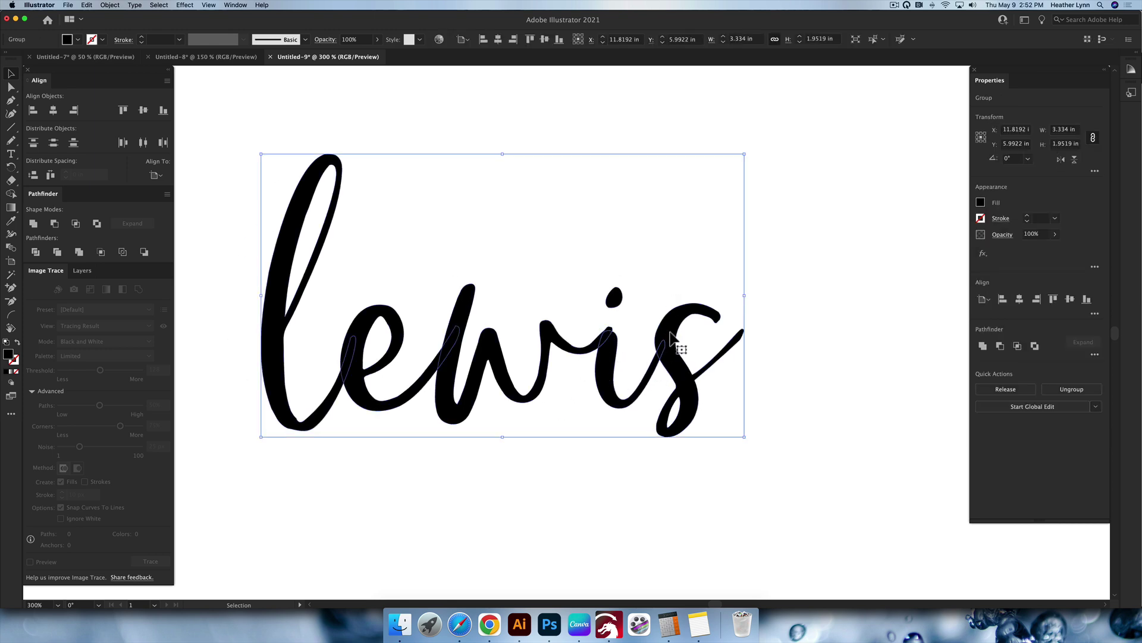
pyautogui.rightClick(602, 341)
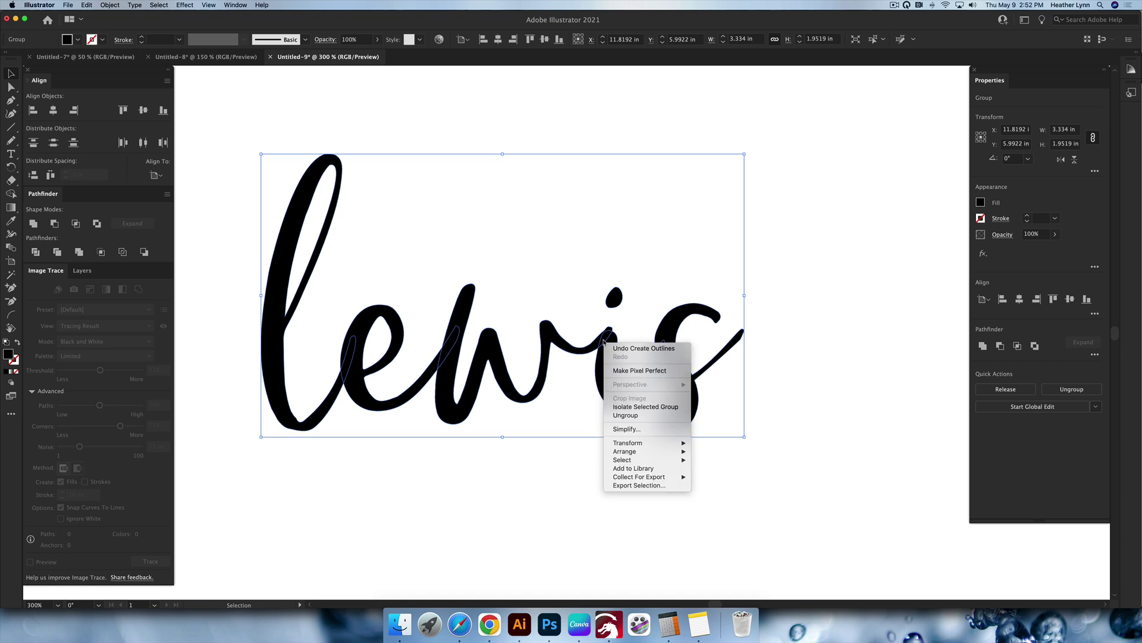
pyautogui.click(640, 415)
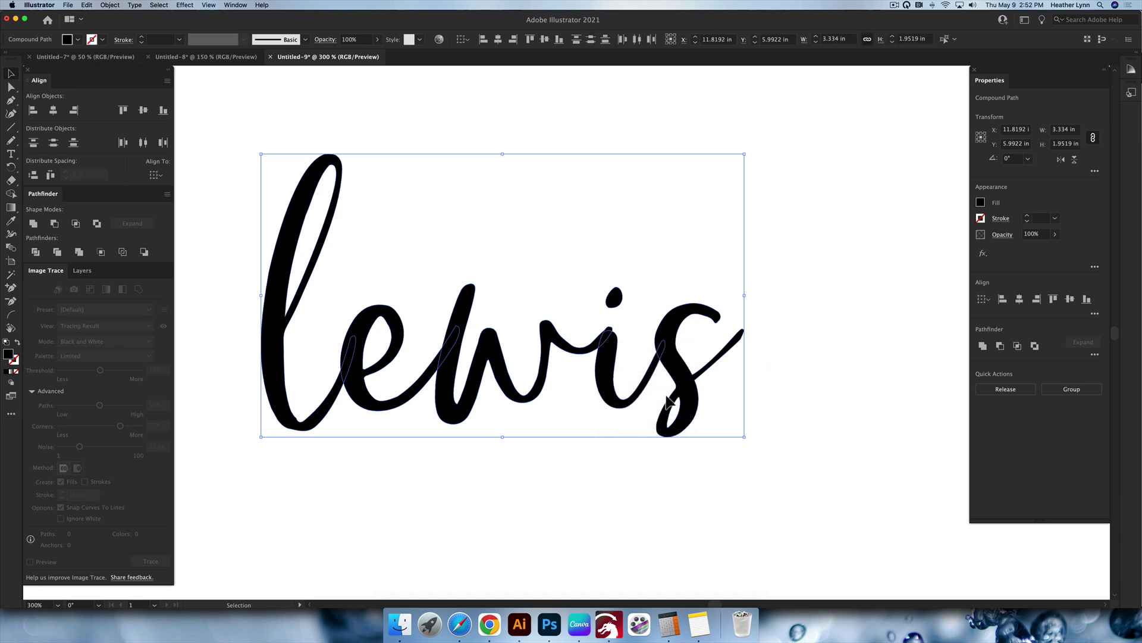
pyautogui.click(766, 365)
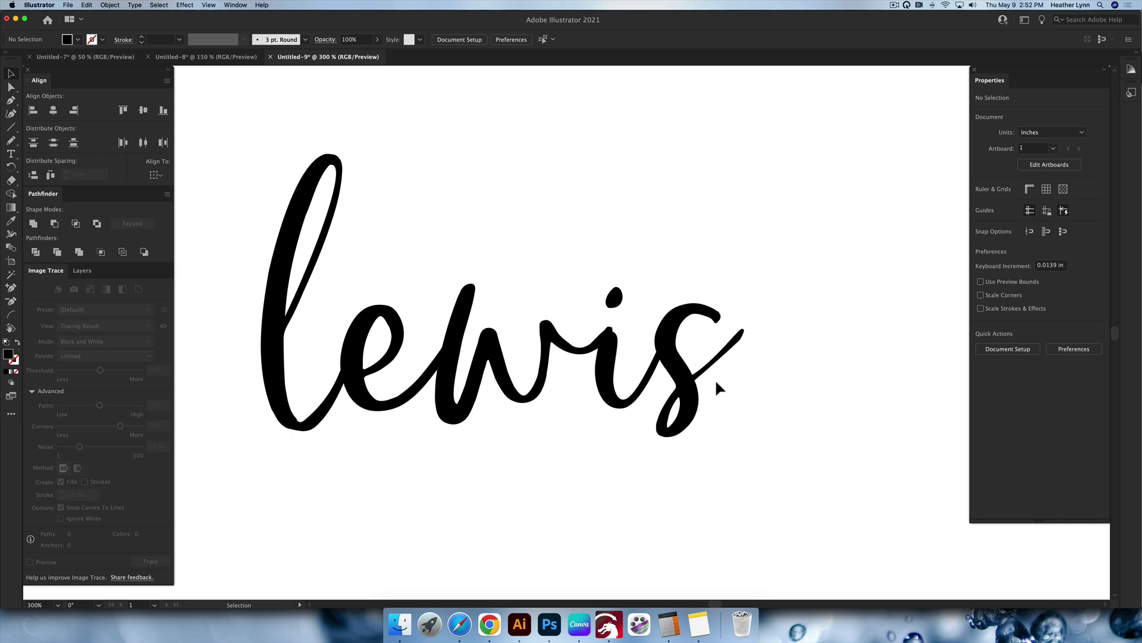
# Step: Nudge the 'is' letters up so they join the w
pyautogui.click(633, 333)
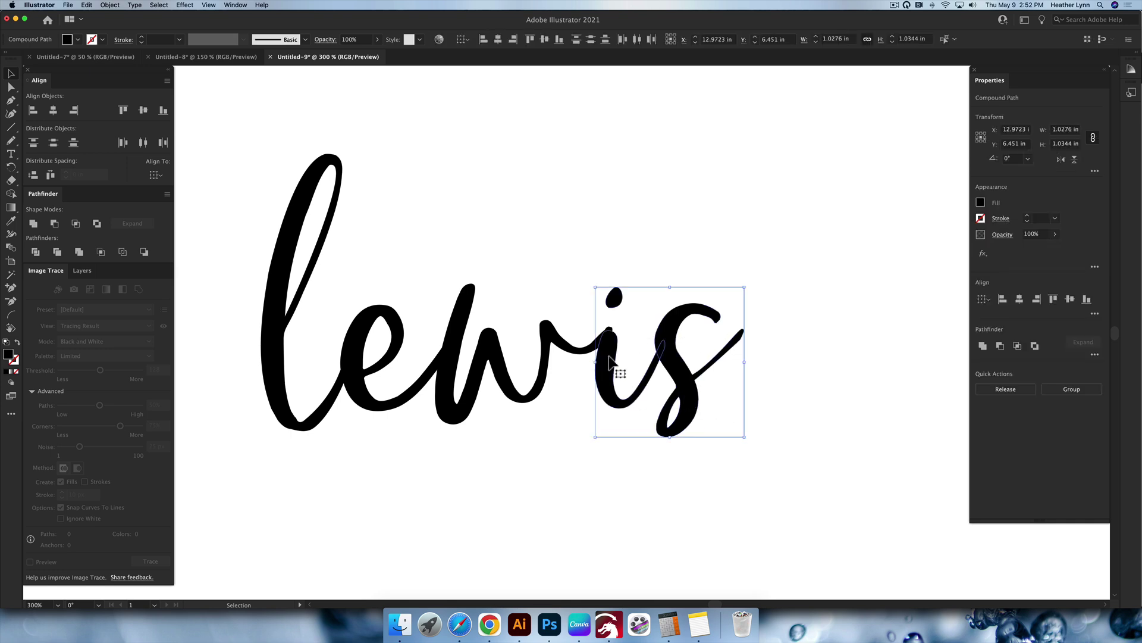
pyautogui.press('Up')
pyautogui.press('Up')
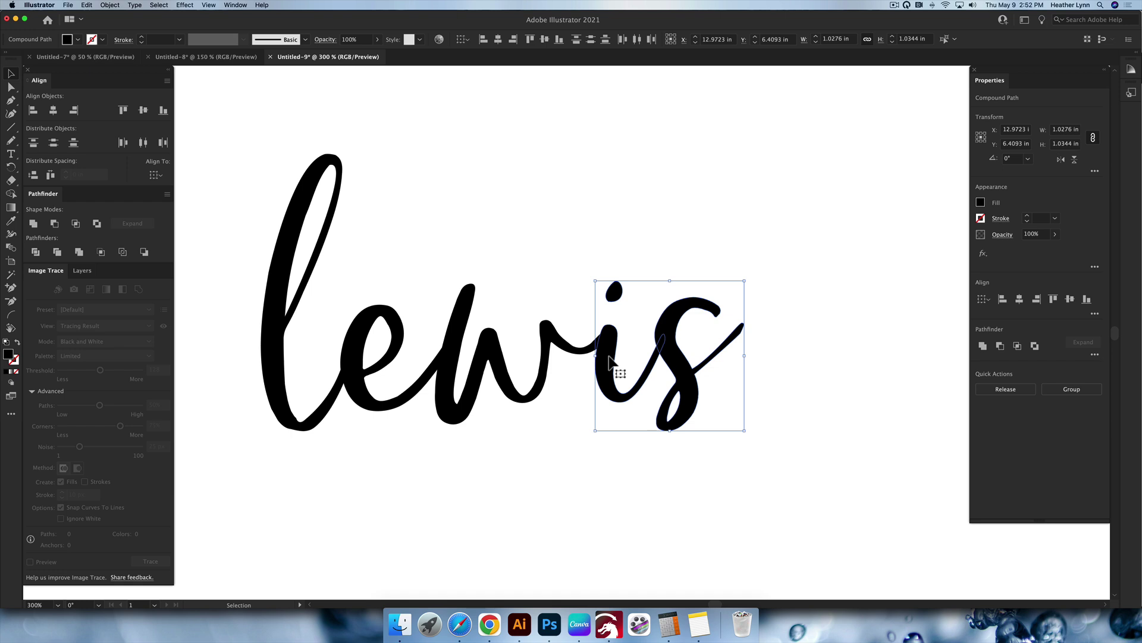
pyautogui.click(791, 368)
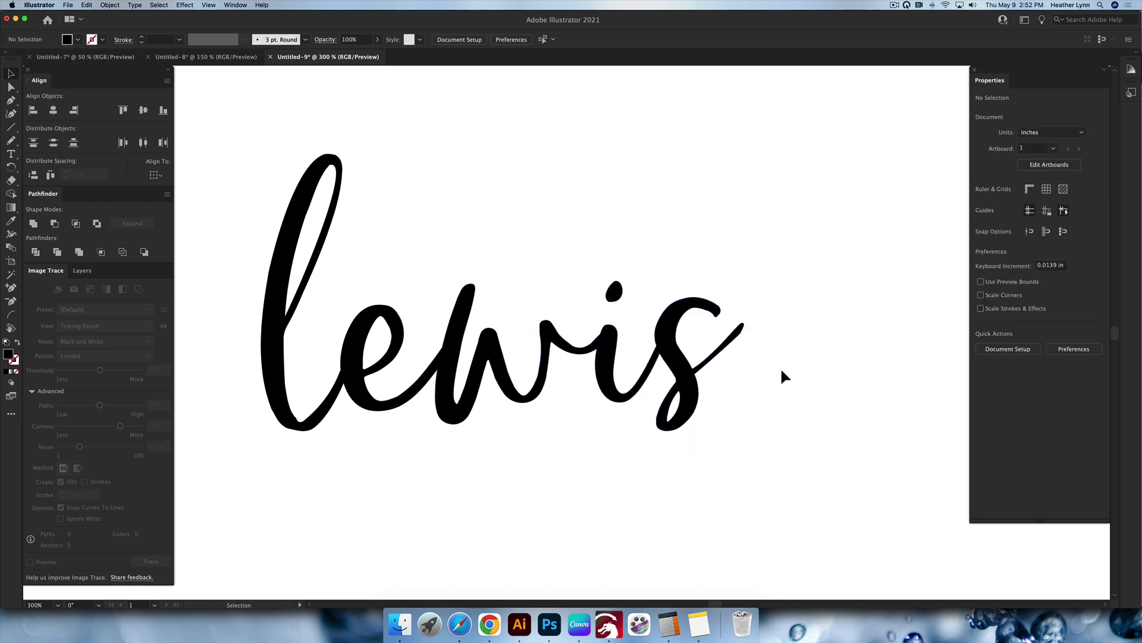
pyautogui.hscroll(-1, 311, 301)
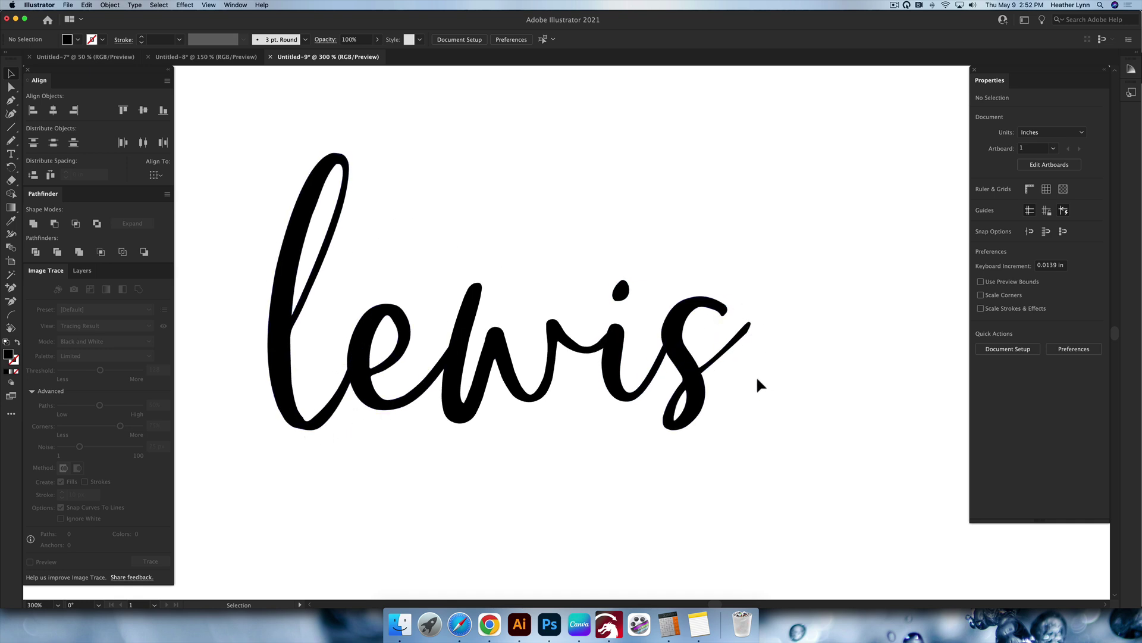
# Step: Select every lewis letter and unite them with Pathfinder into one shape
pyautogui.moveTo(776, 440); pyautogui.dragTo(275, 141)
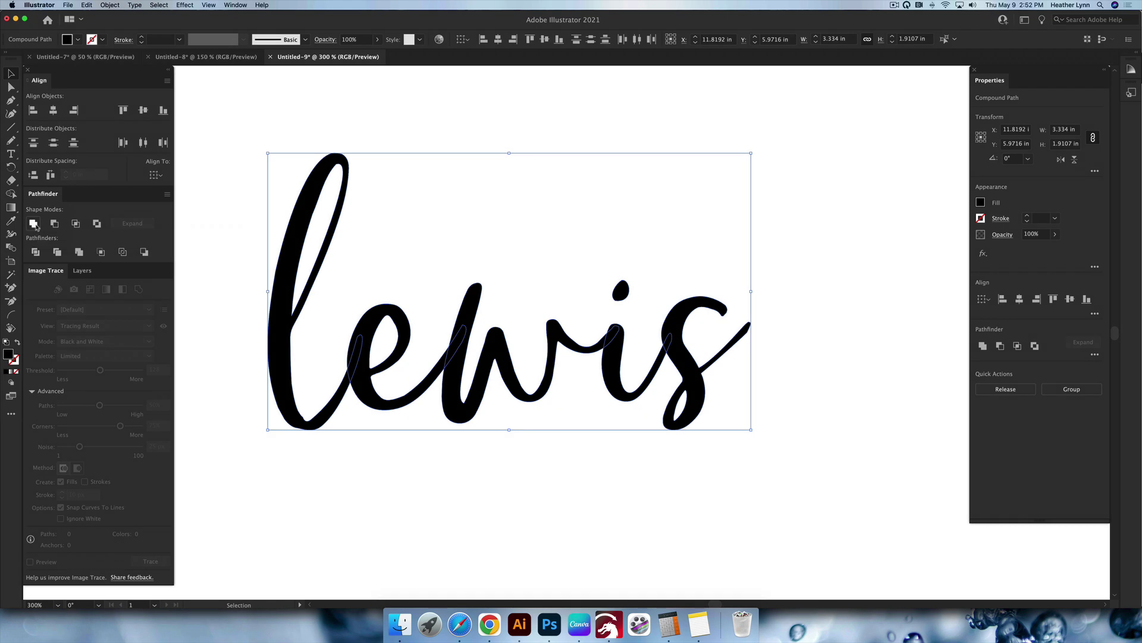
pyautogui.click(33, 224)
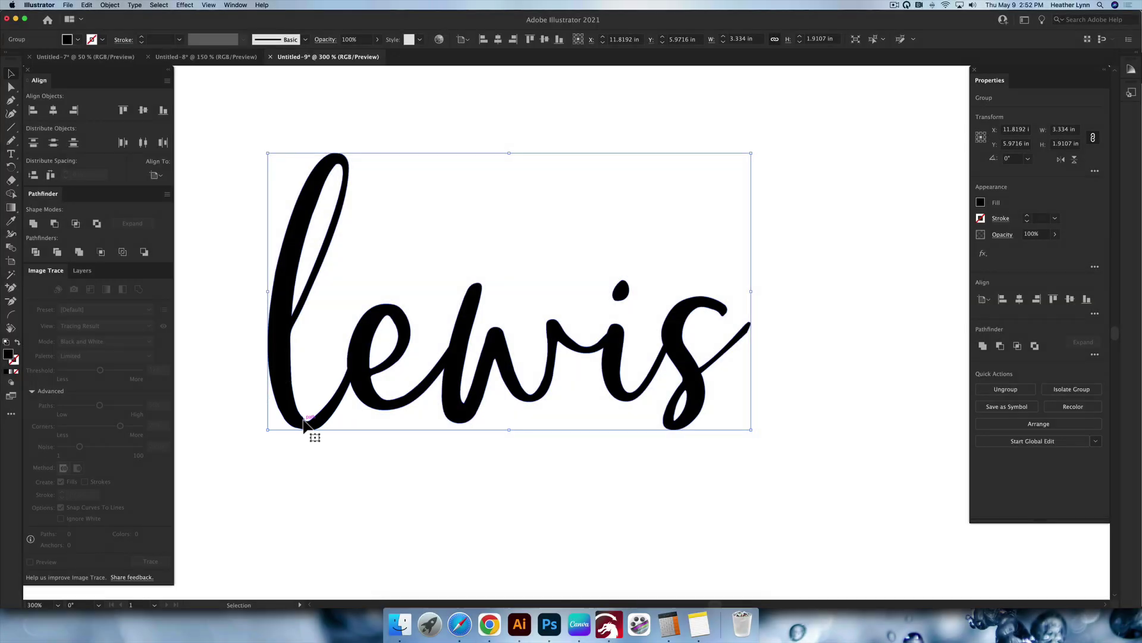
# Step: Redraw the rough inner edge of the l curve with the Pencil tool
pyautogui.scroll(5, 303, 423)
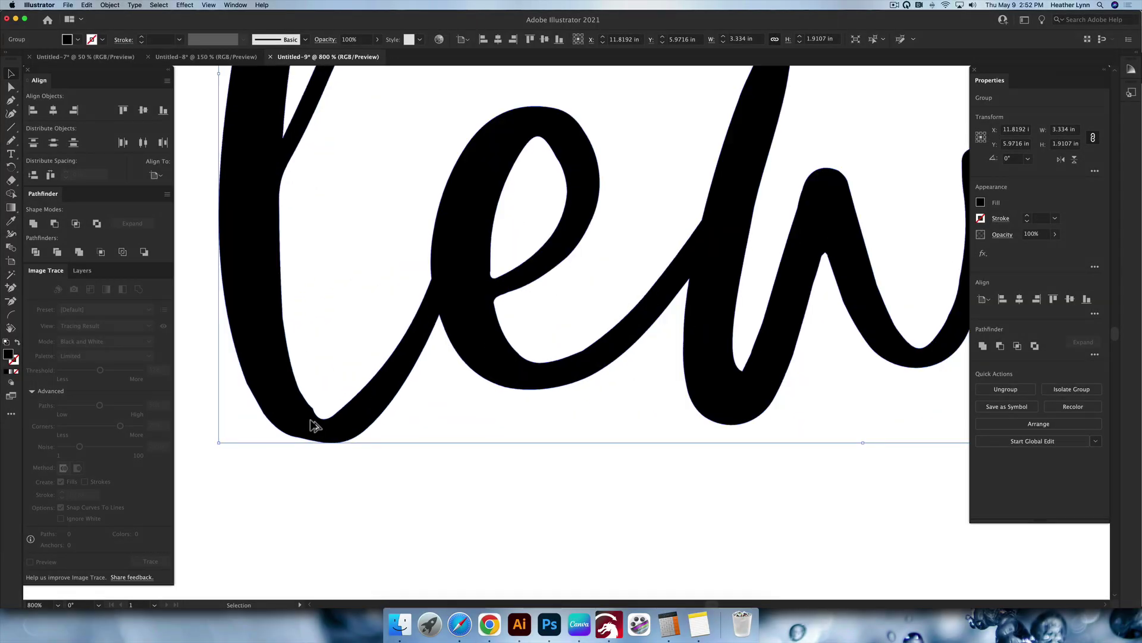
pyautogui.hscroll(-4, 418, 427)
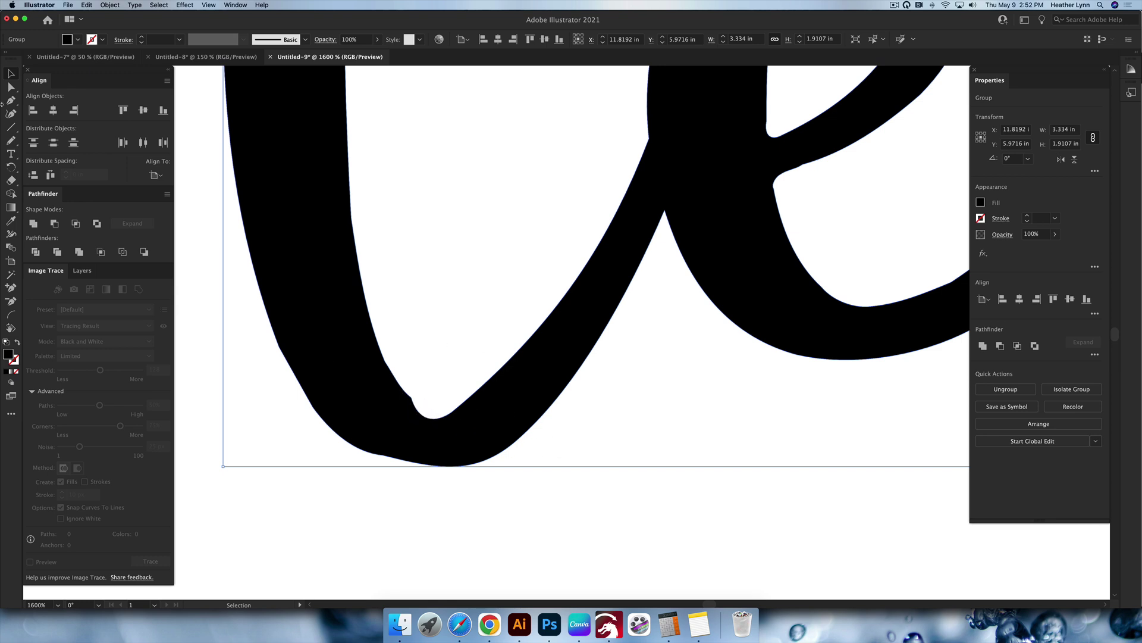
pyautogui.click(53, 110)
pyautogui.hscroll(-1, 447, 392)
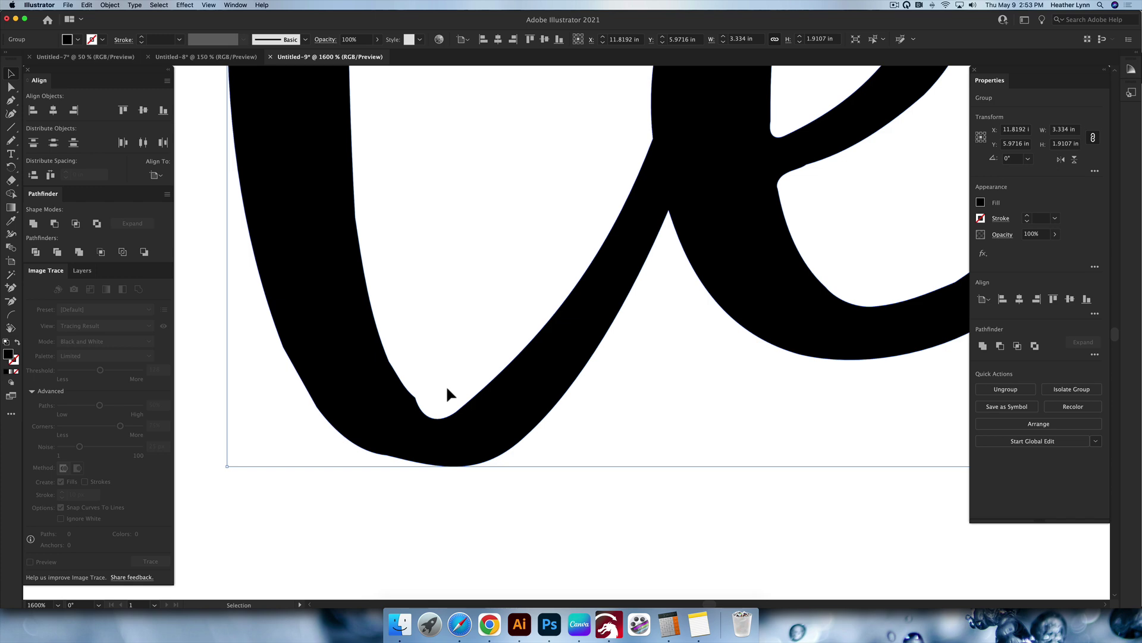
pyautogui.press('n')
pyautogui.hscroll(1, 453, 390)
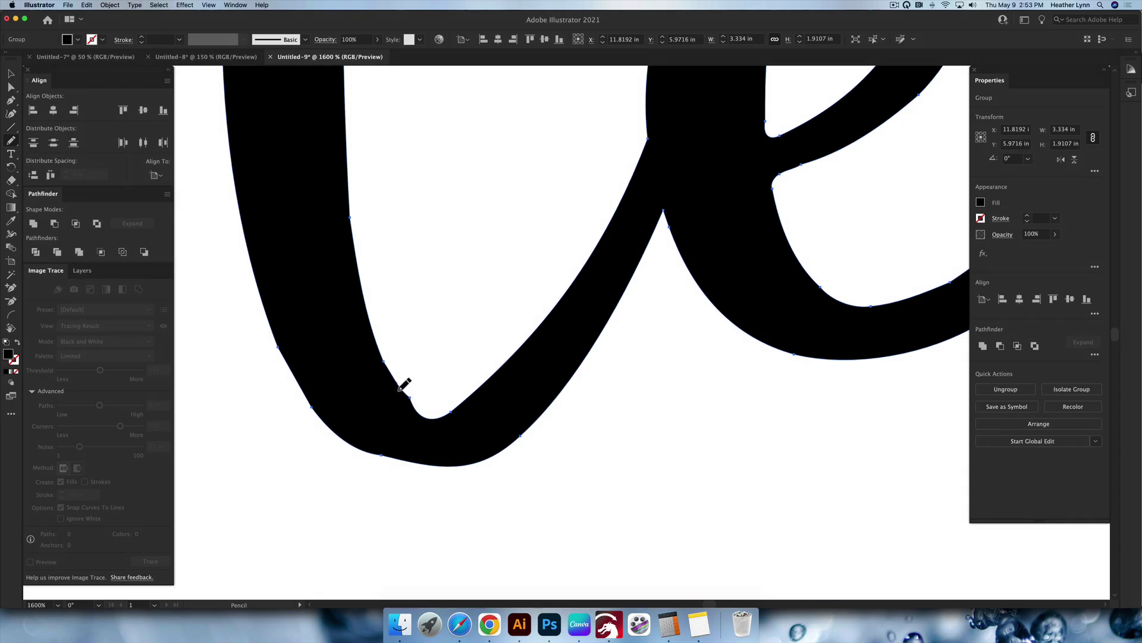
pyautogui.moveTo(407, 401); pyautogui.dragTo(420, 411)
pyautogui.press('super+z')
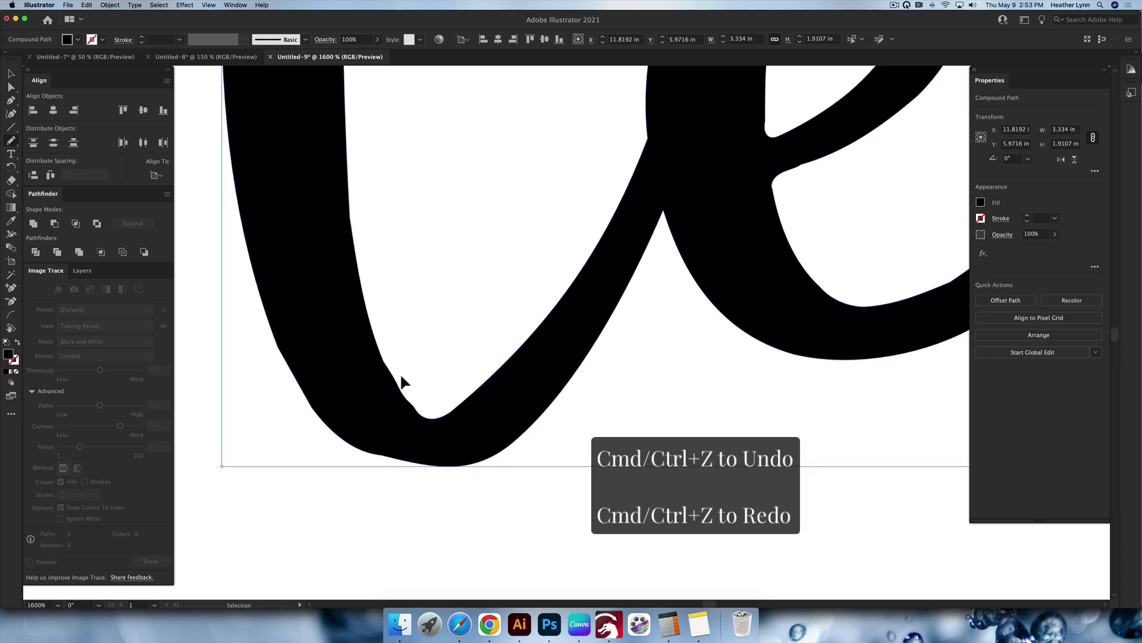
pyautogui.moveTo(385, 365); pyautogui.dragTo(421, 416)
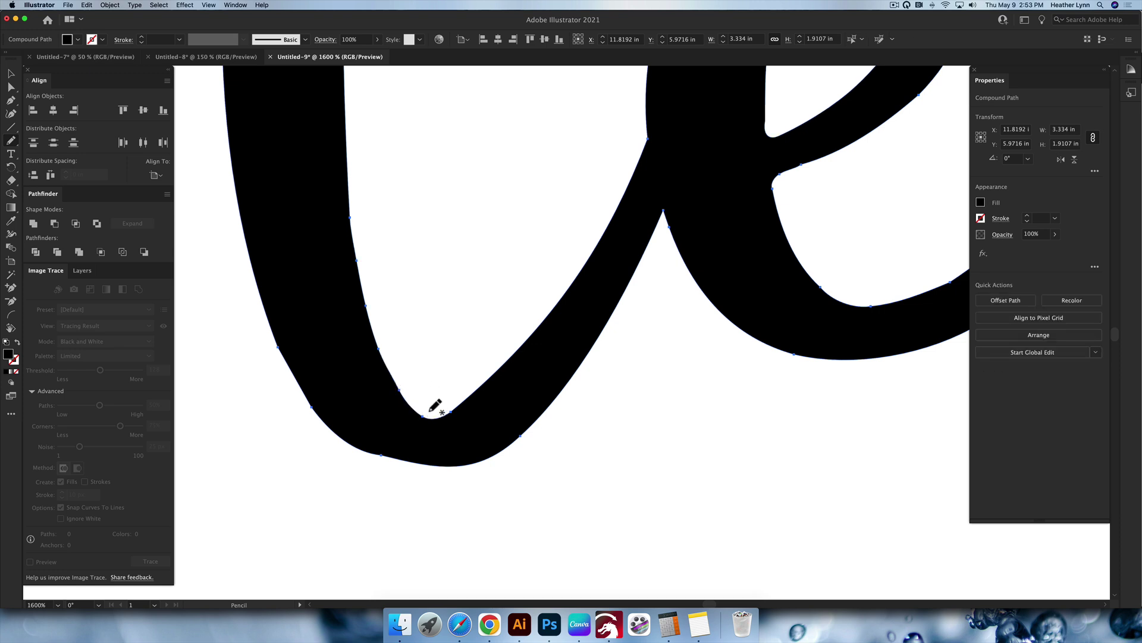
pyautogui.press('super+minus')
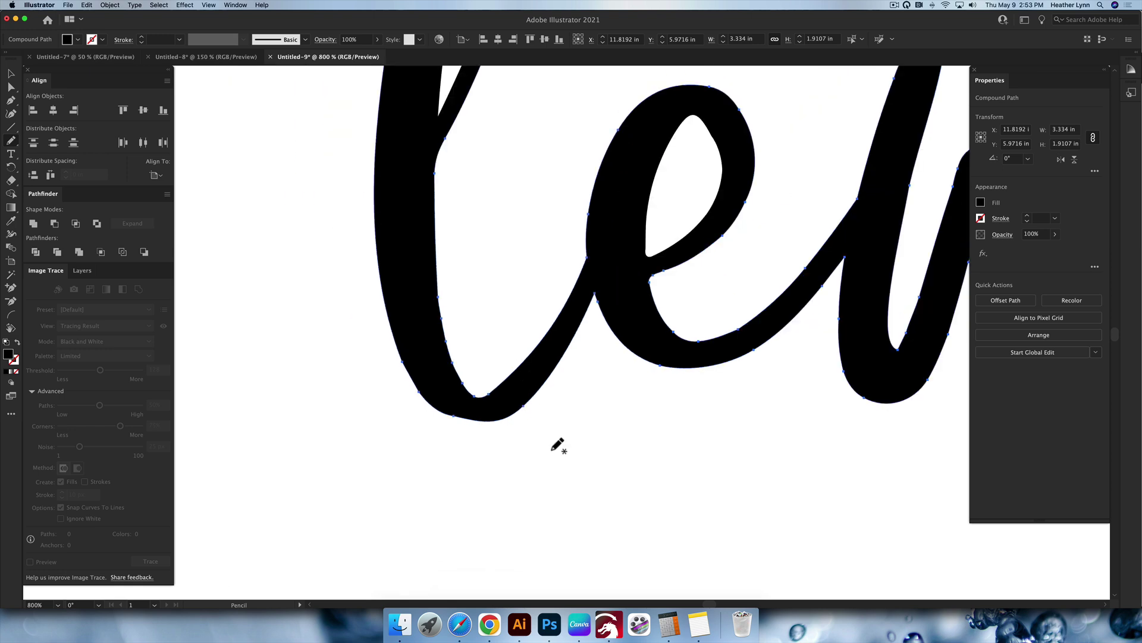
pyautogui.press('v')
pyautogui.click(538, 430)
# Step: Redraw the tip of the s hook and shorten the s tail
pyautogui.press('super+minus')
pyautogui.press('super+minus')
pyautogui.press('super+minus')
pyautogui.hscroll(5, 570, 388)
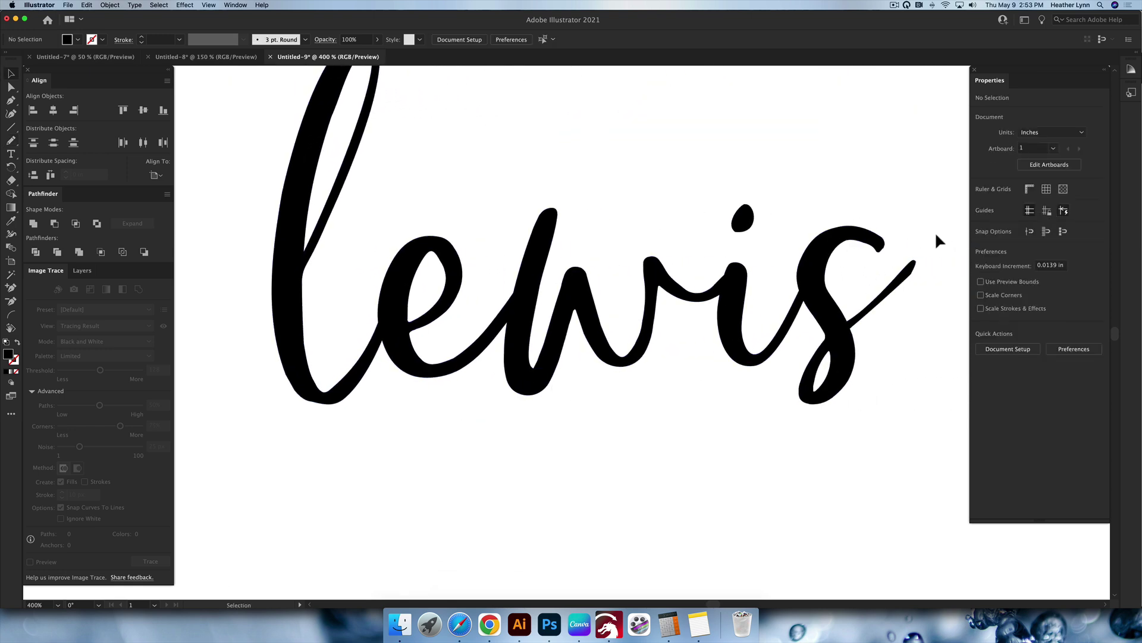
pyautogui.scroll(3, 889, 247)
pyautogui.click(855, 242)
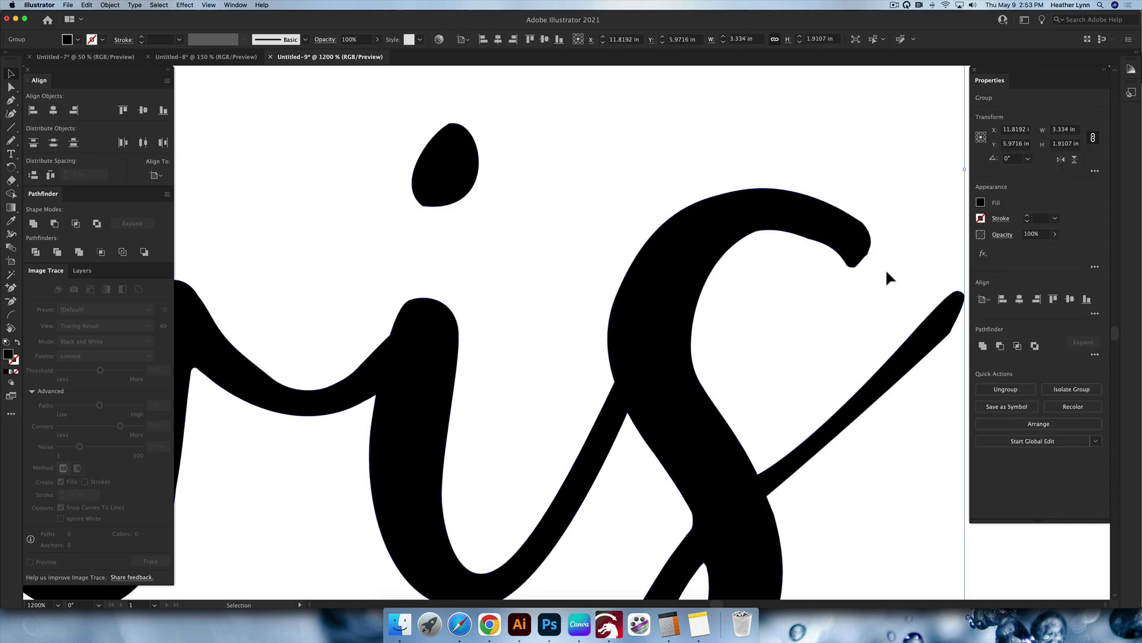
pyautogui.press('n')
pyautogui.moveTo(872, 251); pyautogui.dragTo(873, 238)
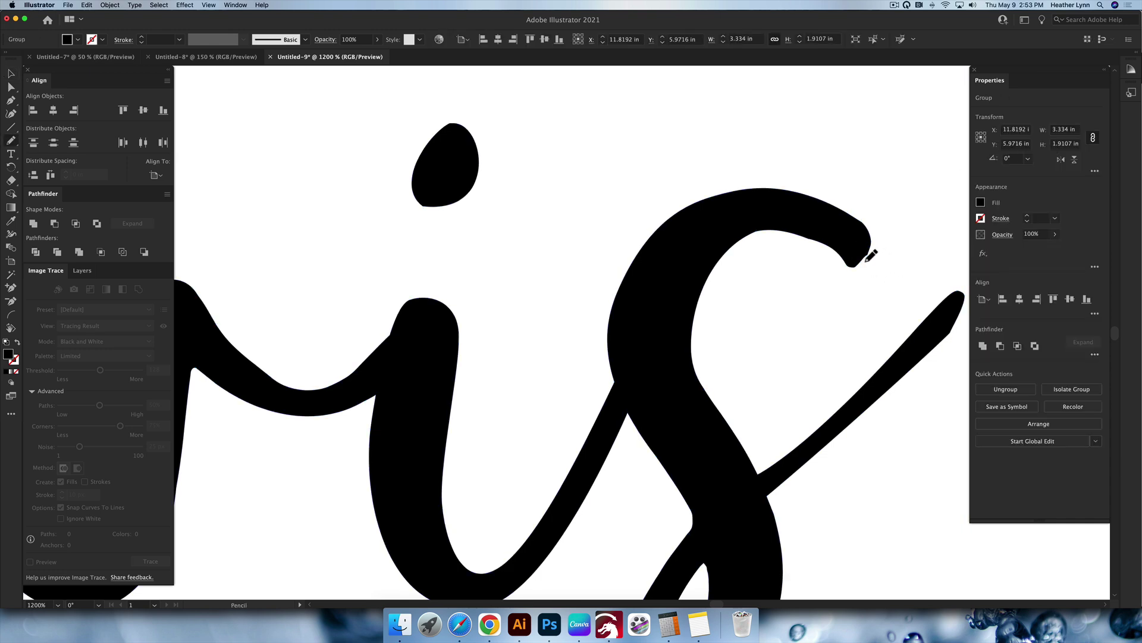
pyautogui.hscroll(3, 878, 333)
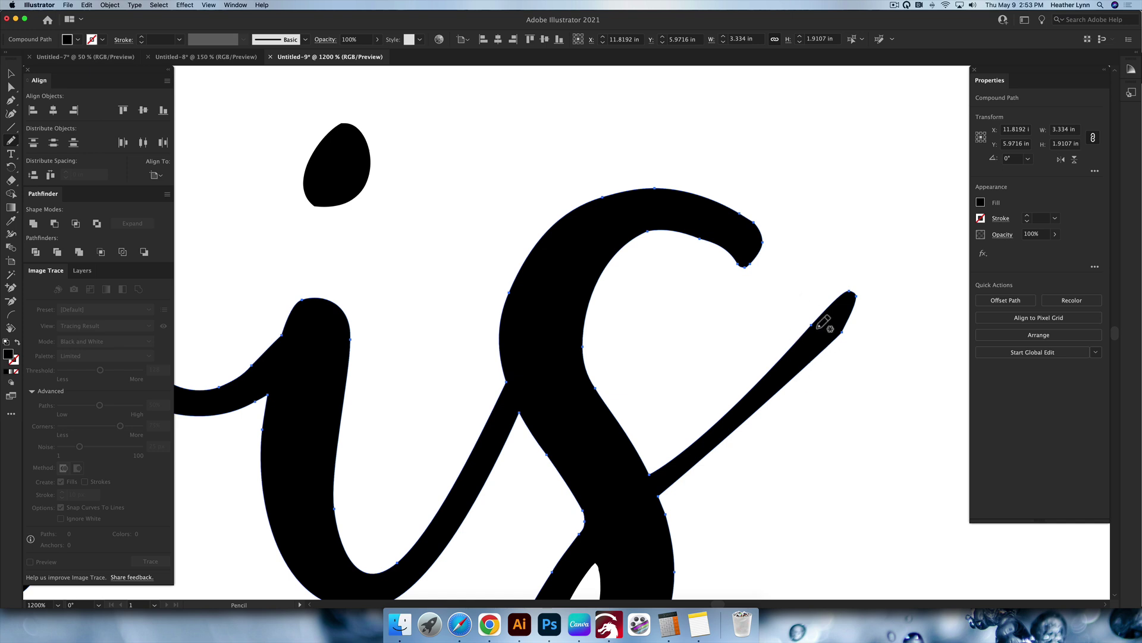
pyautogui.moveTo(804, 339); pyautogui.dragTo(817, 364)
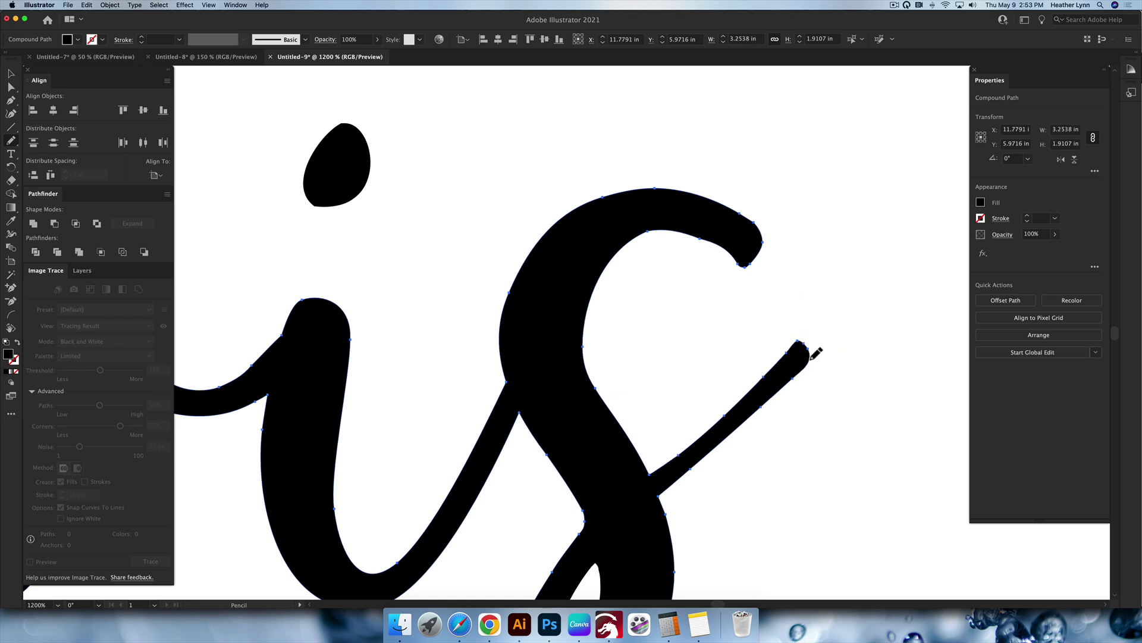
pyautogui.press('v')
pyautogui.click(829, 381)
# Step: Smooth the edge around the i dot and review the whole lewis shape
pyautogui.scroll(-4, 813, 384)
pyautogui.scroll(-2, 706, 379)
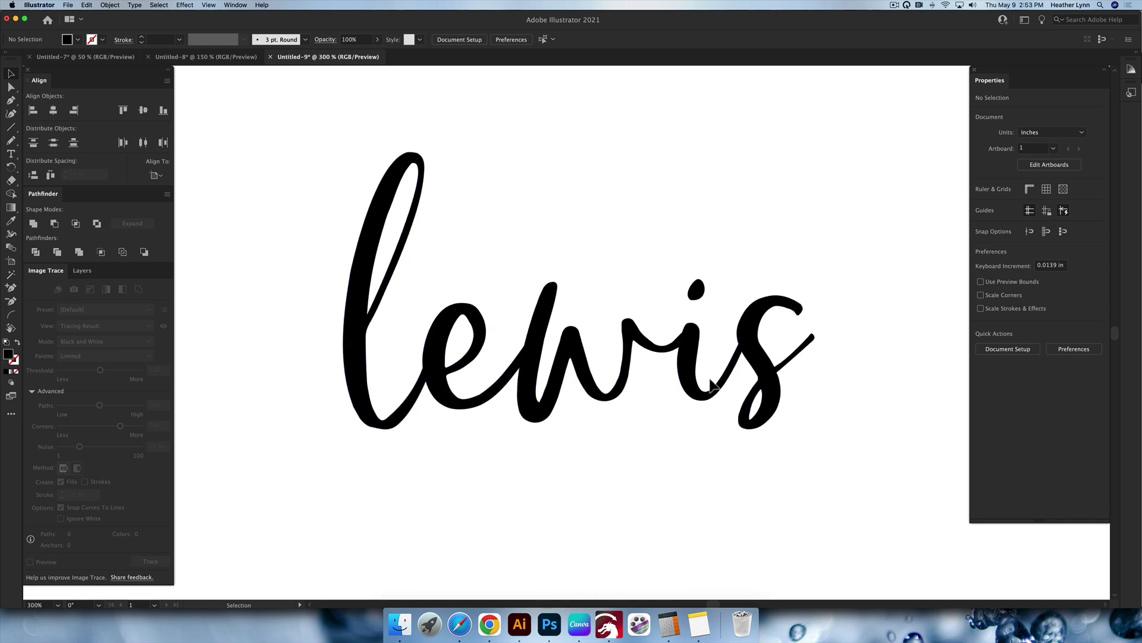
pyautogui.scroll(4, 704, 292)
pyautogui.click(684, 320)
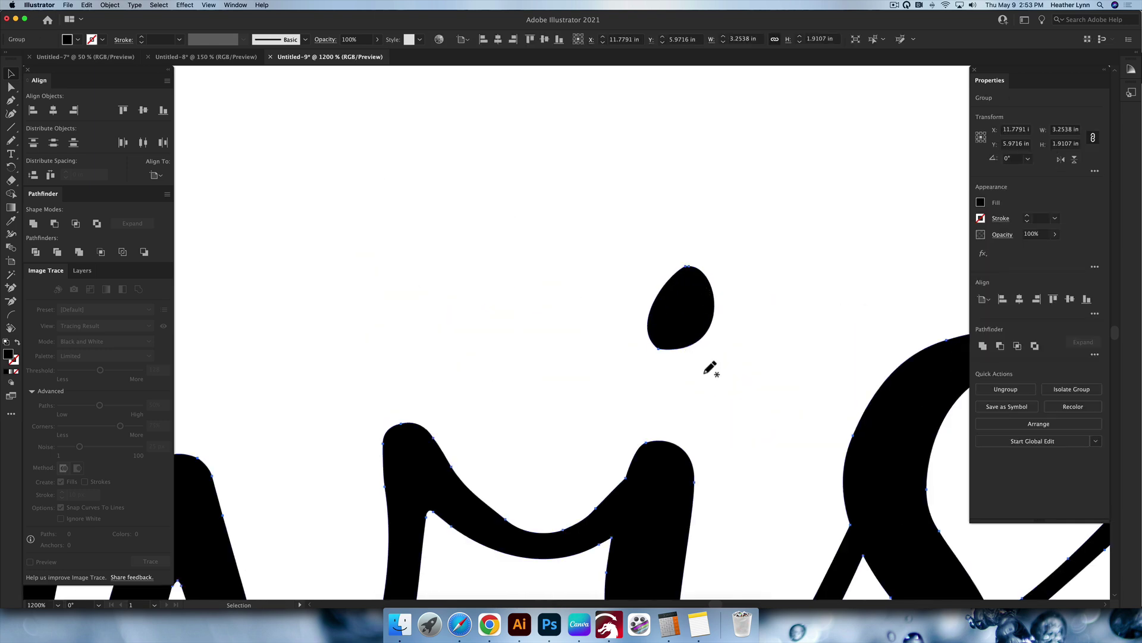
pyautogui.press('n')
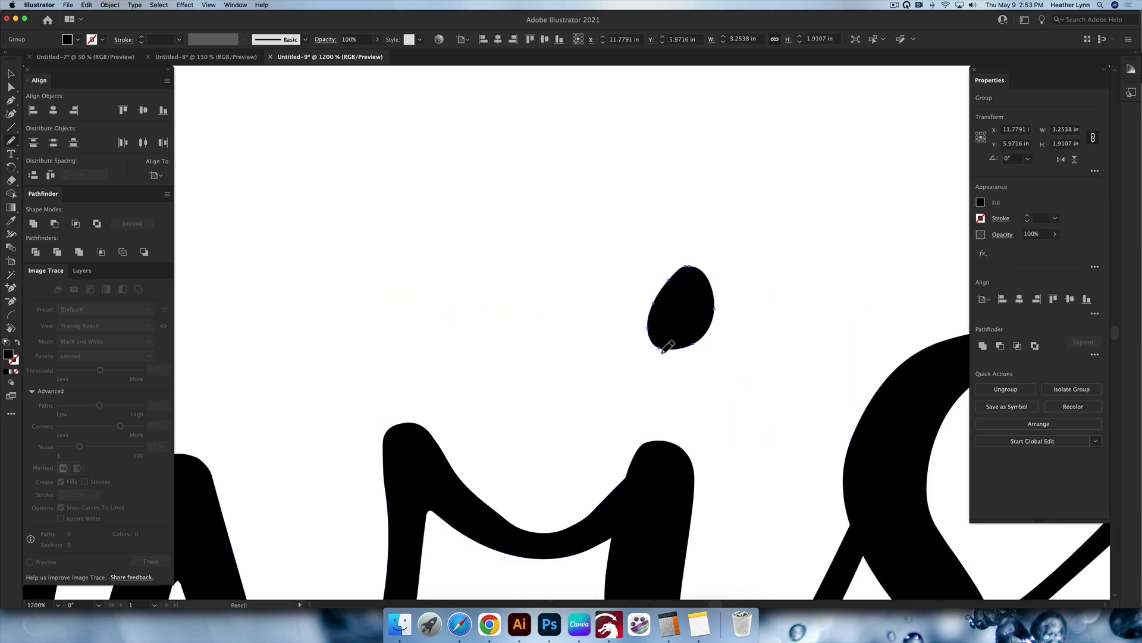
pyautogui.press('v')
pyautogui.click(740, 370)
pyautogui.scroll(-4, 739, 365)
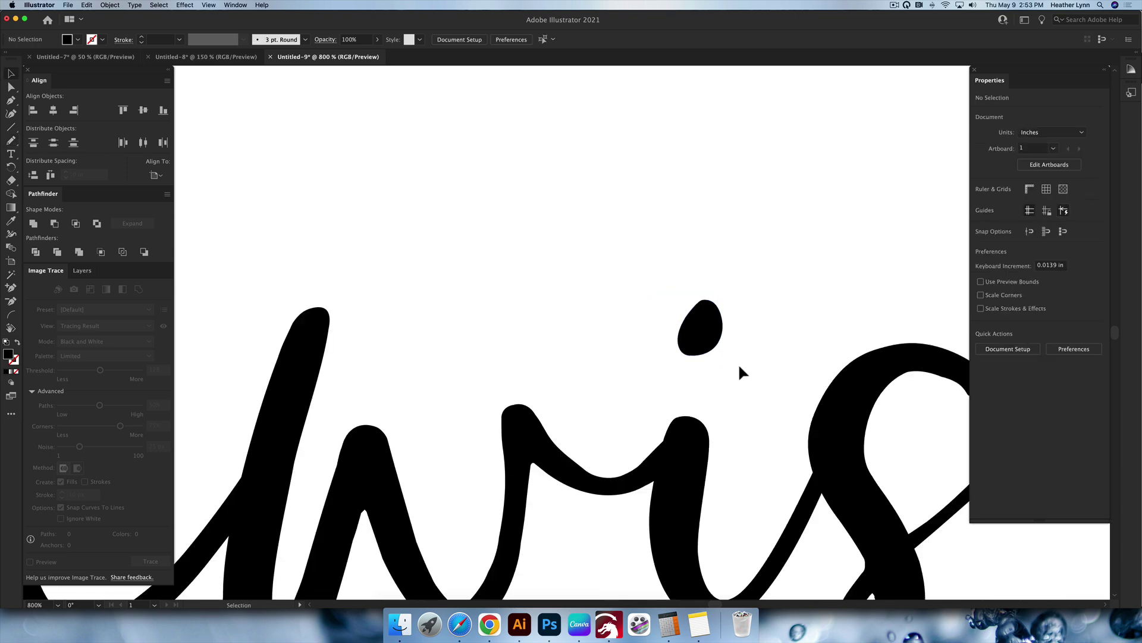
pyautogui.moveTo(853, 532); pyautogui.dragTo(305, 242)
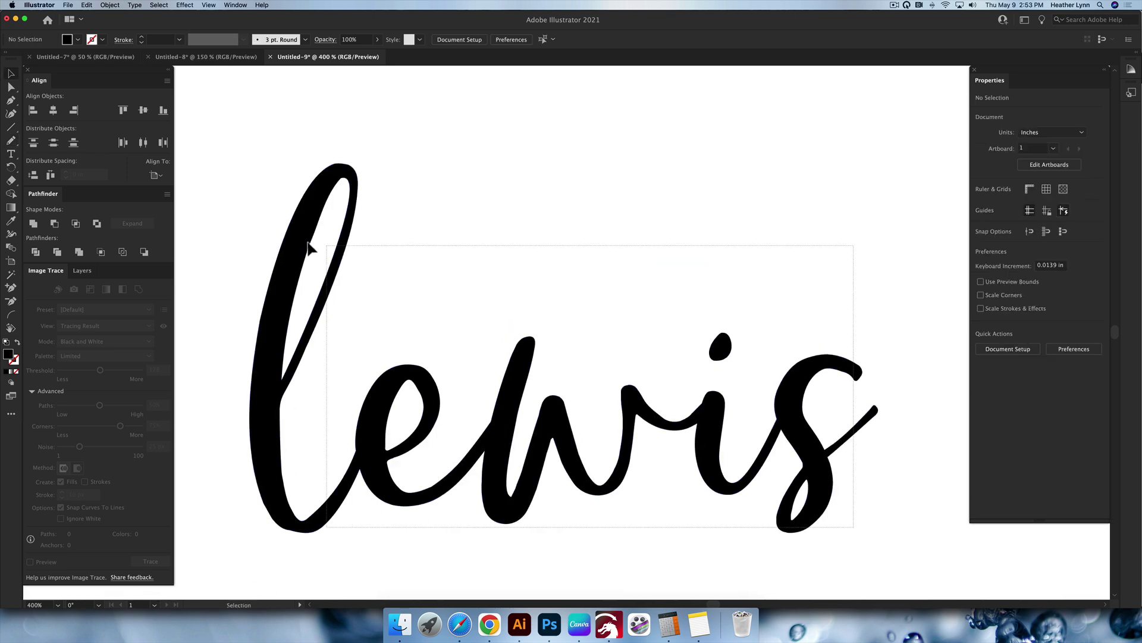
pyautogui.click(553, 306)
pyautogui.click(720, 346)
pyautogui.click(769, 333)
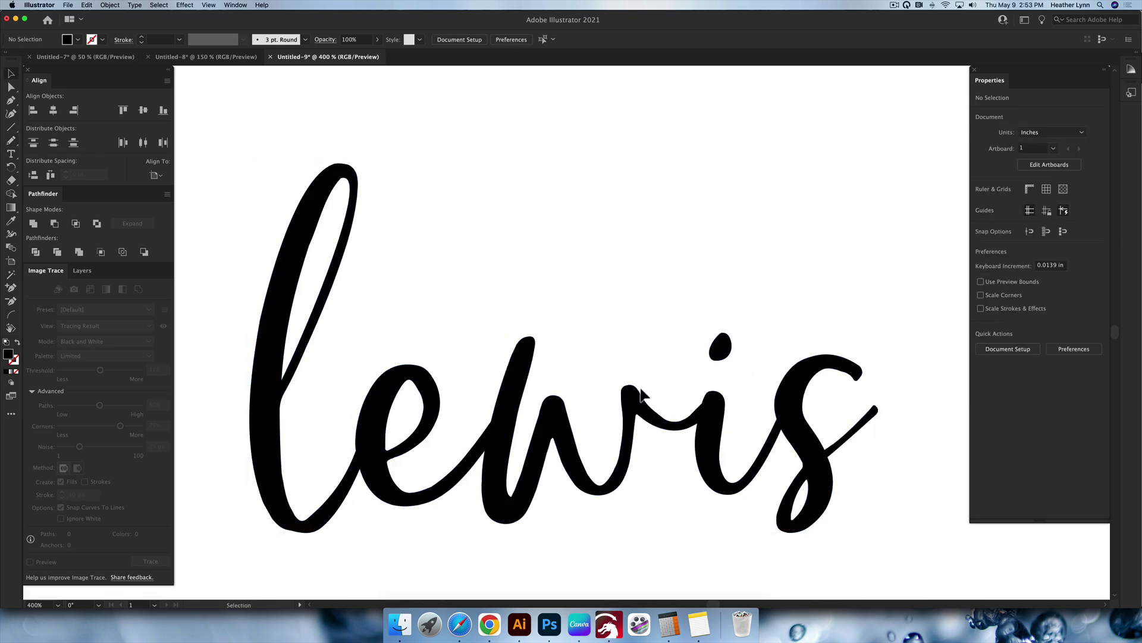
pyautogui.scroll(-2, 640, 389)
# Step: Move the L in beside the script lewis
pyautogui.scroll(-2, 641, 393)
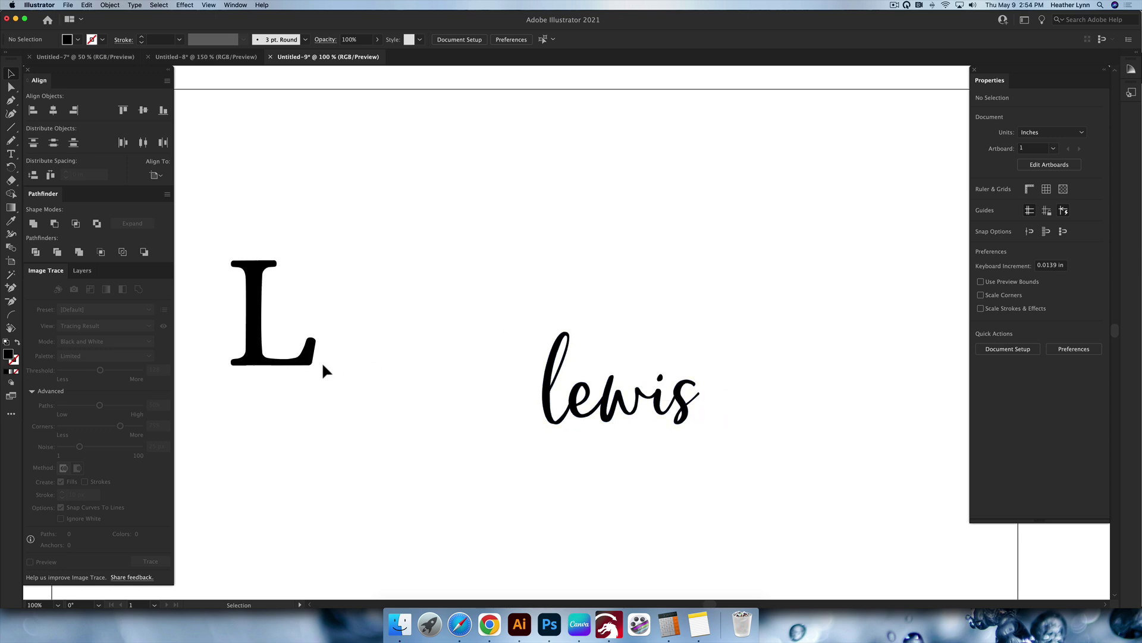
pyautogui.moveTo(296, 364); pyautogui.dragTo(504, 426)
pyautogui.moveTo(622, 409)
pyautogui.mouseDown()
pyautogui.moveTo(642, 357)
pyautogui.moveTo(635, 410)
pyautogui.mouseUp()
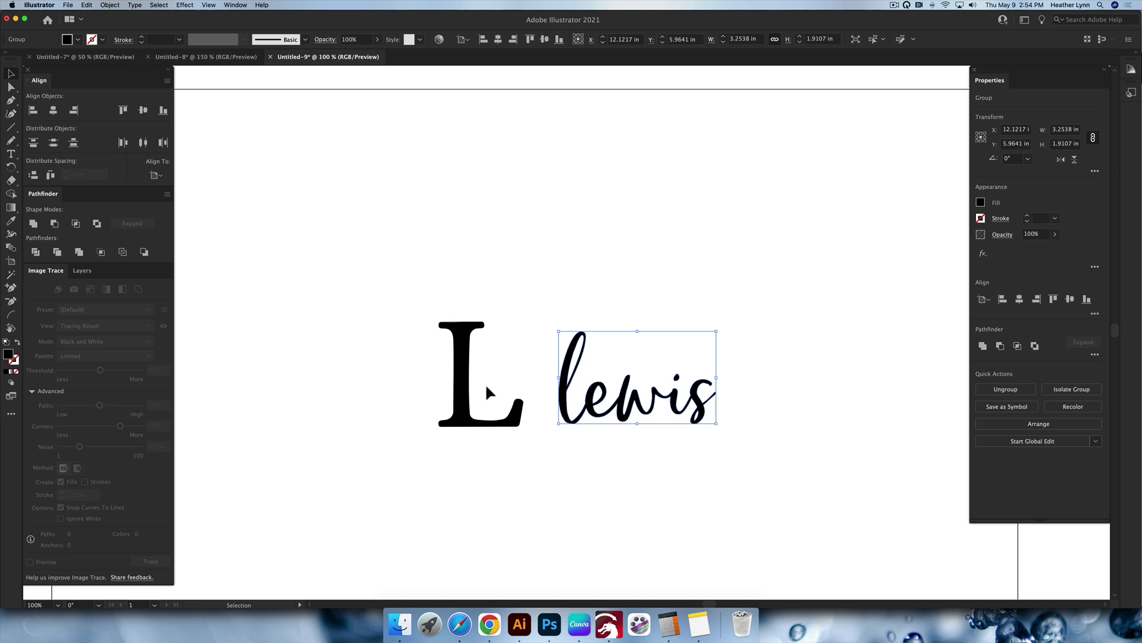
pyautogui.scroll(1, 486, 393)
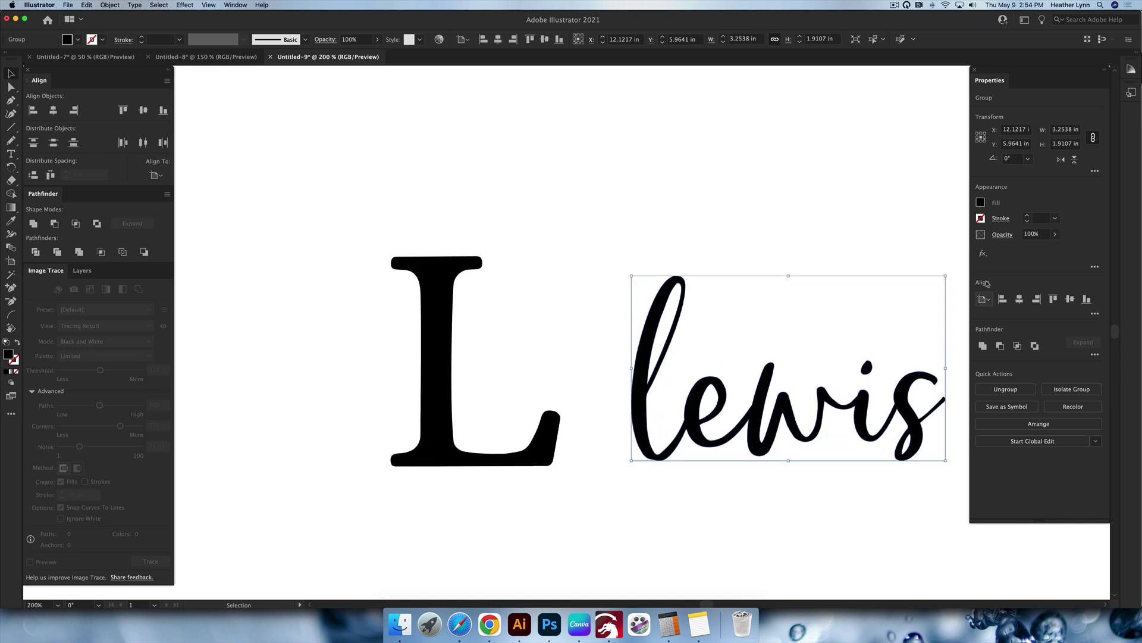
# Step: Scale lewis down to 1.2746 × 0.7484 in and place it across the L's stem
pyautogui.moveTo(947, 277); pyautogui.dragTo(813, 341)
pyautogui.moveTo(756, 433); pyautogui.dragTo(511, 339)
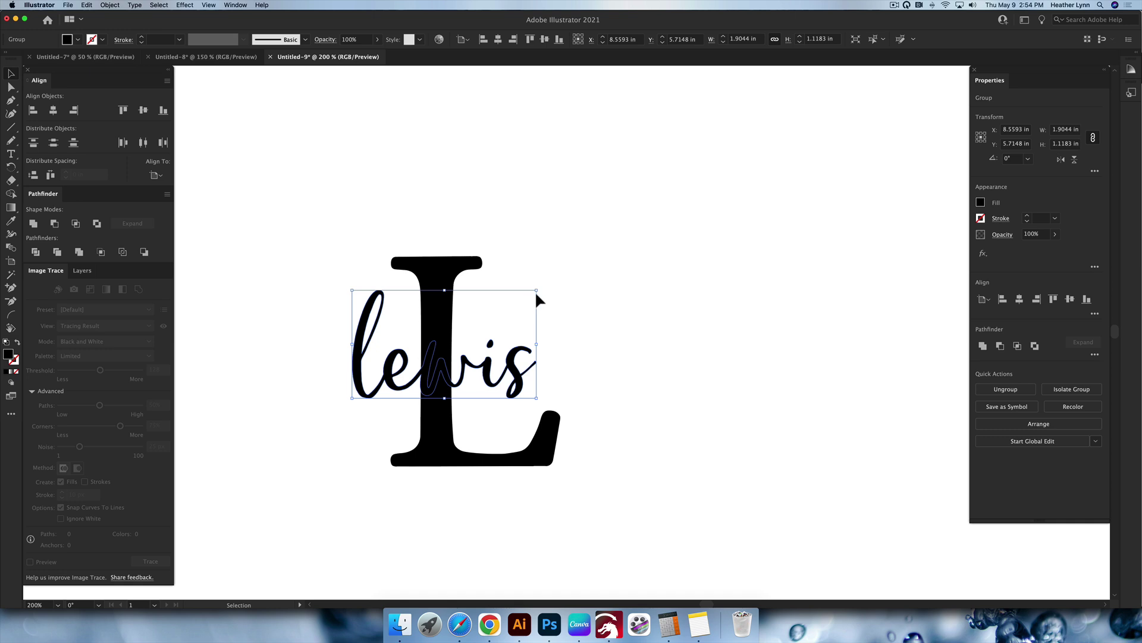
pyautogui.moveTo(539, 293); pyautogui.dragTo(491, 318)
pyautogui.moveTo(463, 370); pyautogui.dragTo(498, 375)
pyautogui.click(586, 348)
pyautogui.click(584, 347)
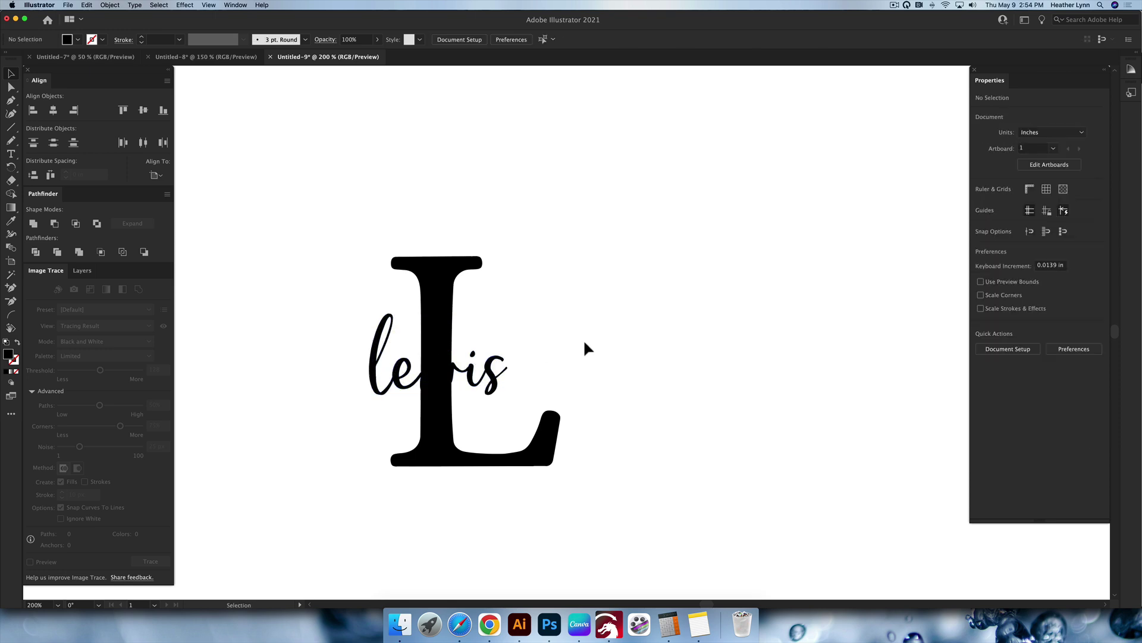
pyautogui.click(493, 369)
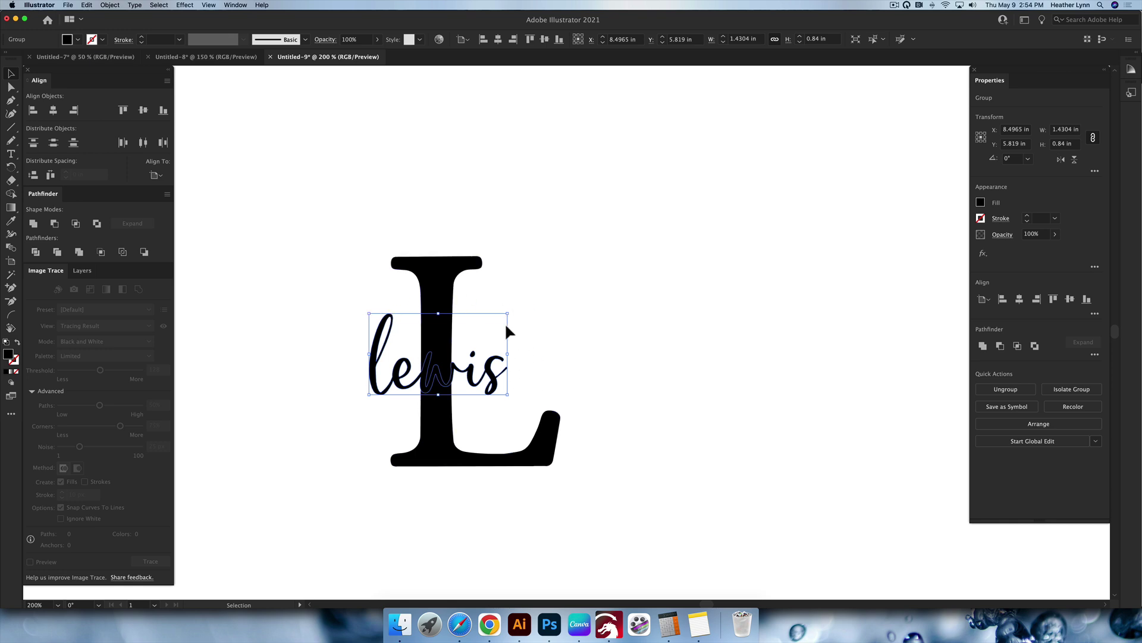
pyautogui.moveTo(509, 314); pyautogui.dragTo(498, 312)
pyautogui.click(563, 372)
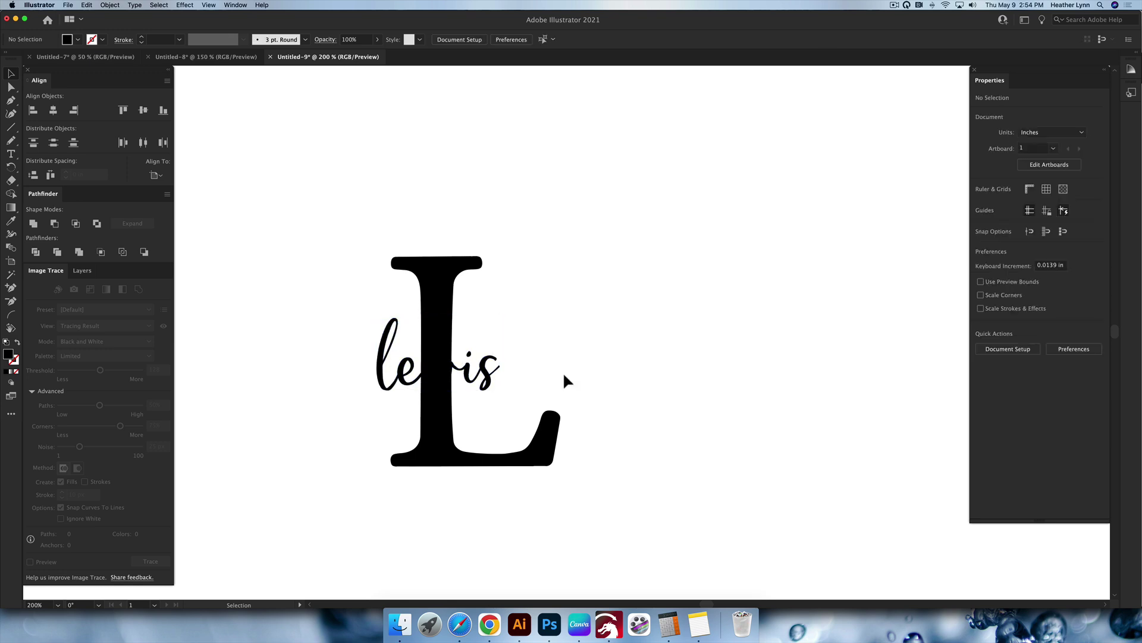
pyautogui.click(493, 373)
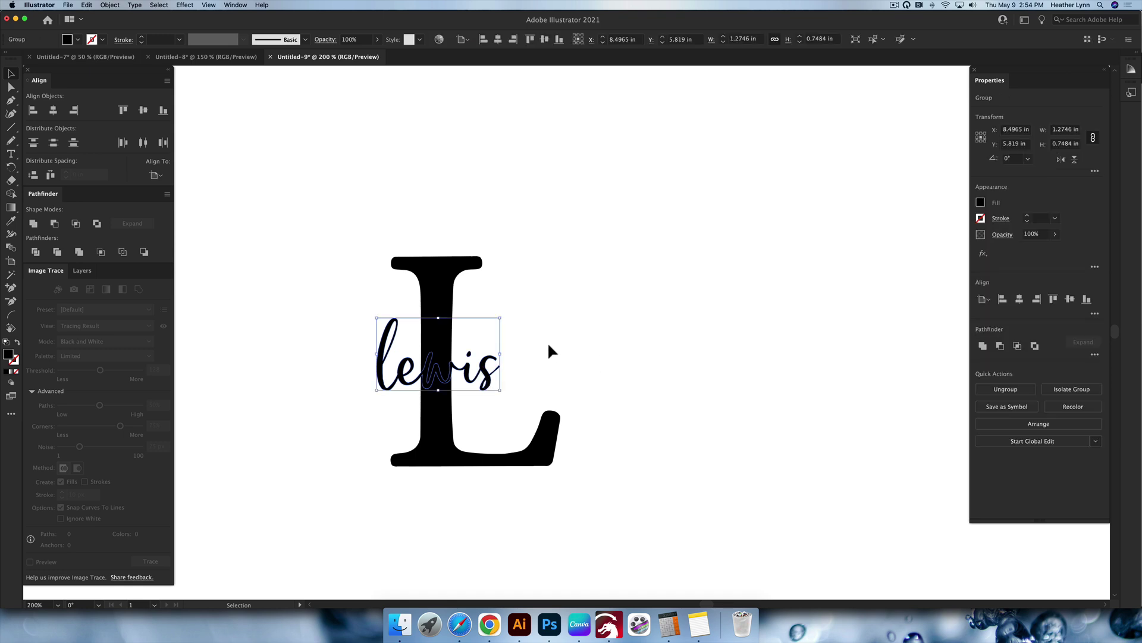
pyautogui.click(582, 343)
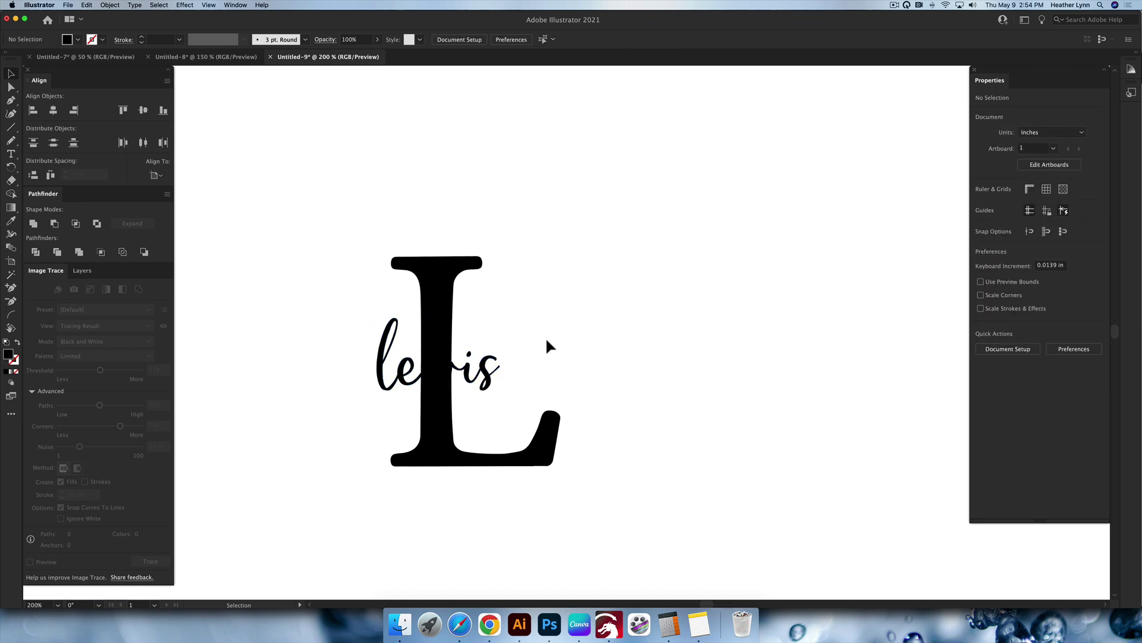
# Step: With Outline view and Smart Guides on, draw a rectangle covering lewis
pyautogui.press('super+y')
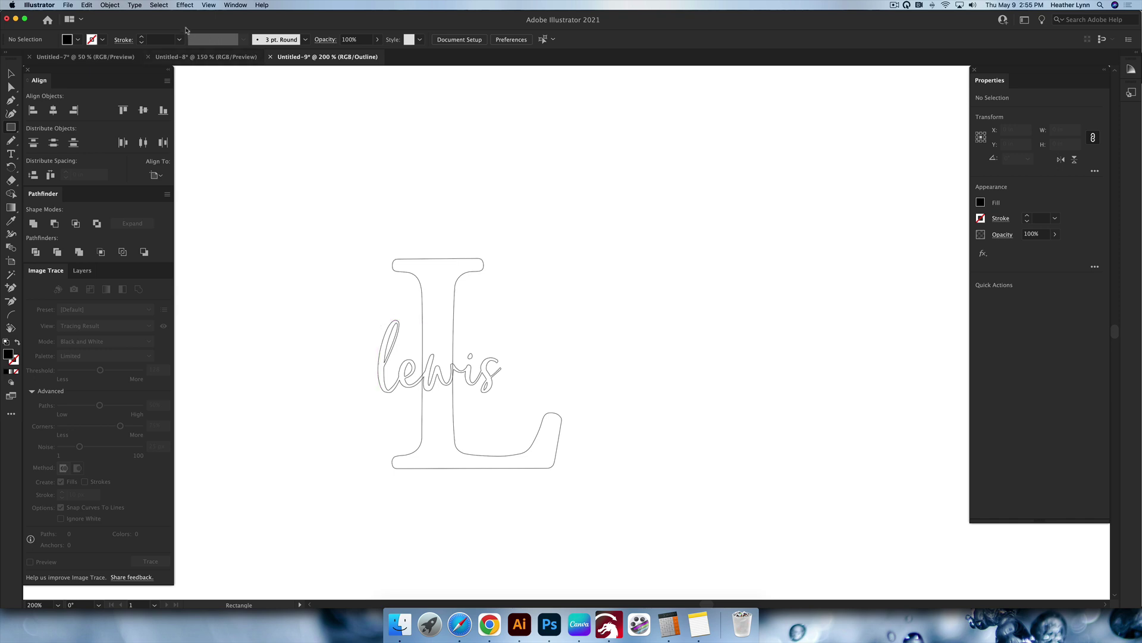
pyautogui.click(207, 5)
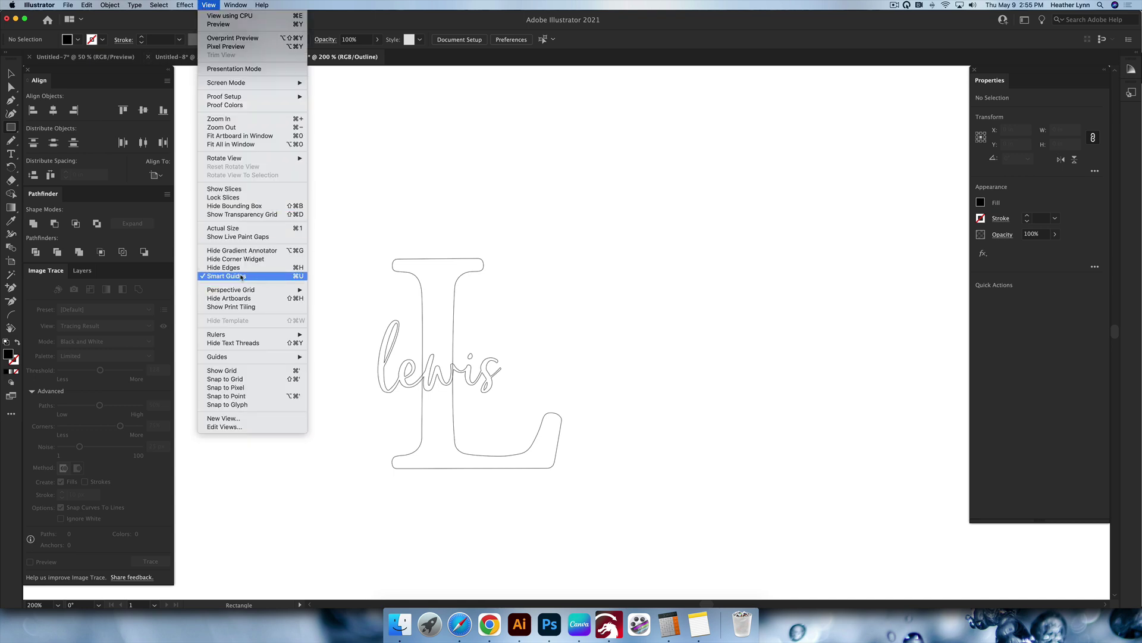
pyautogui.click(263, 278)
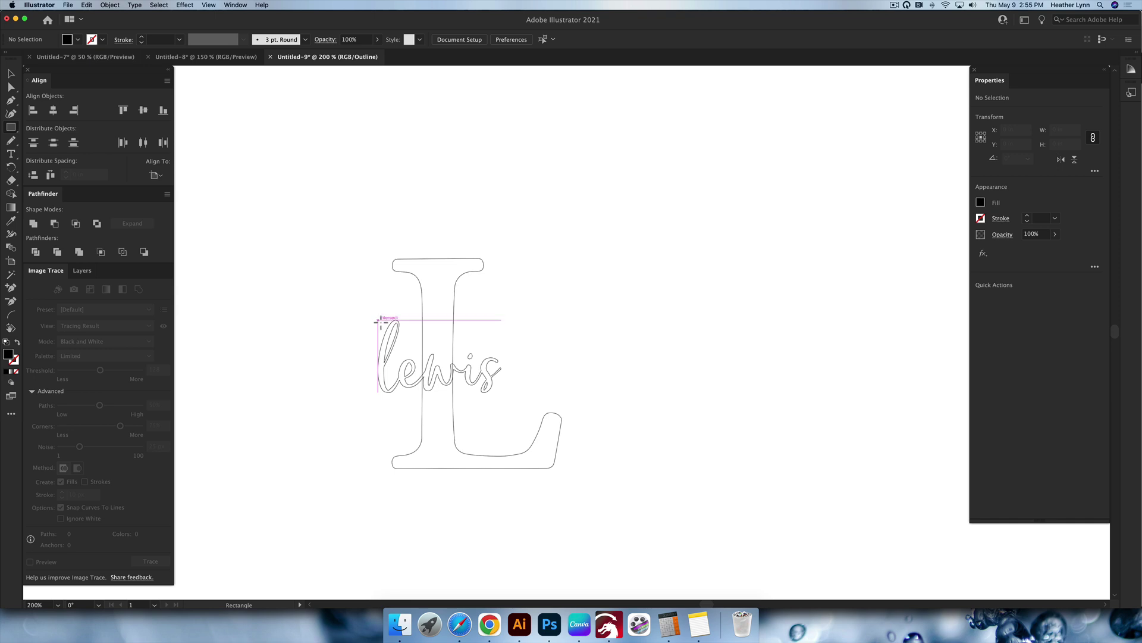
pyautogui.moveTo(377, 321); pyautogui.dragTo(502, 396)
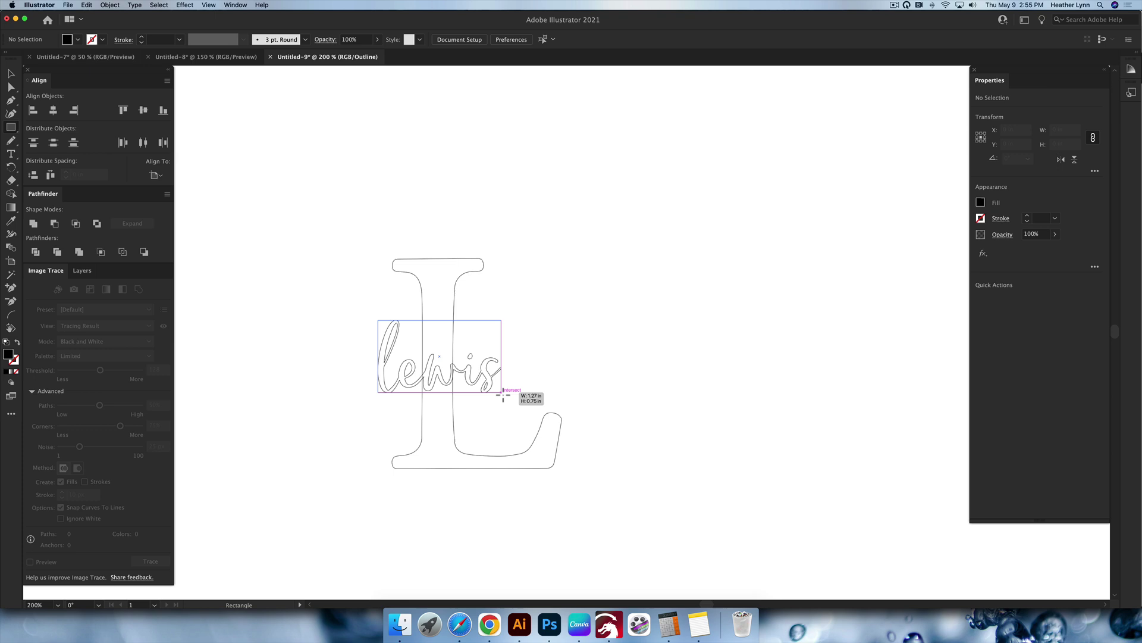
pyautogui.moveTo(503, 395); pyautogui.dragTo(503, 394)
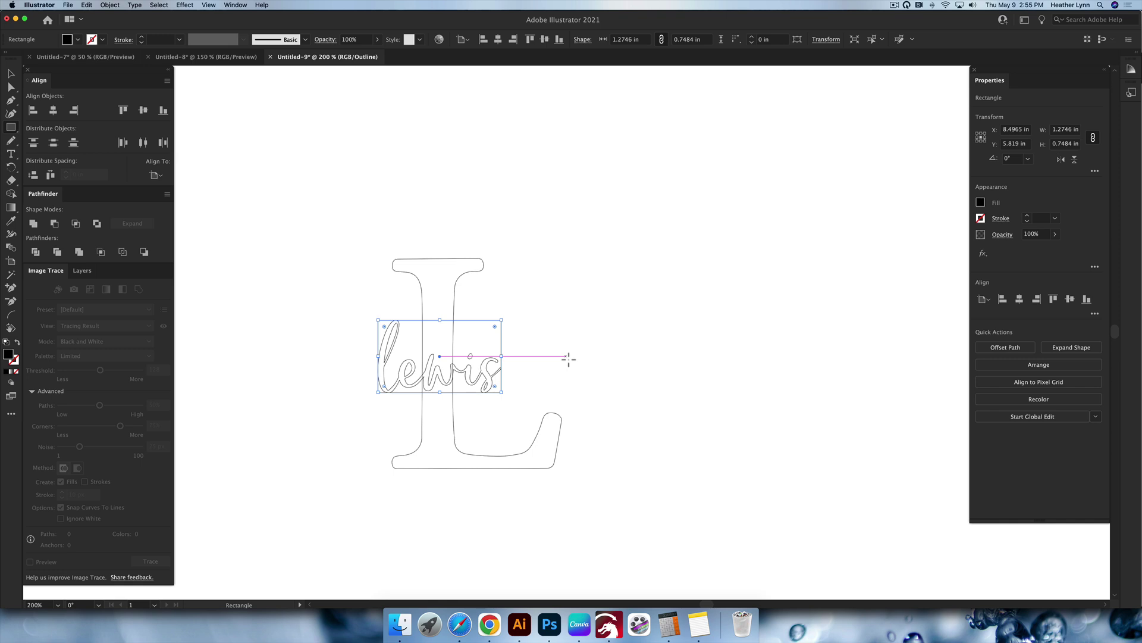
# Step: Subtract the rectangle from the L using Pathfinder Minus Front
pyautogui.press('super+y')
pyautogui.press('v')
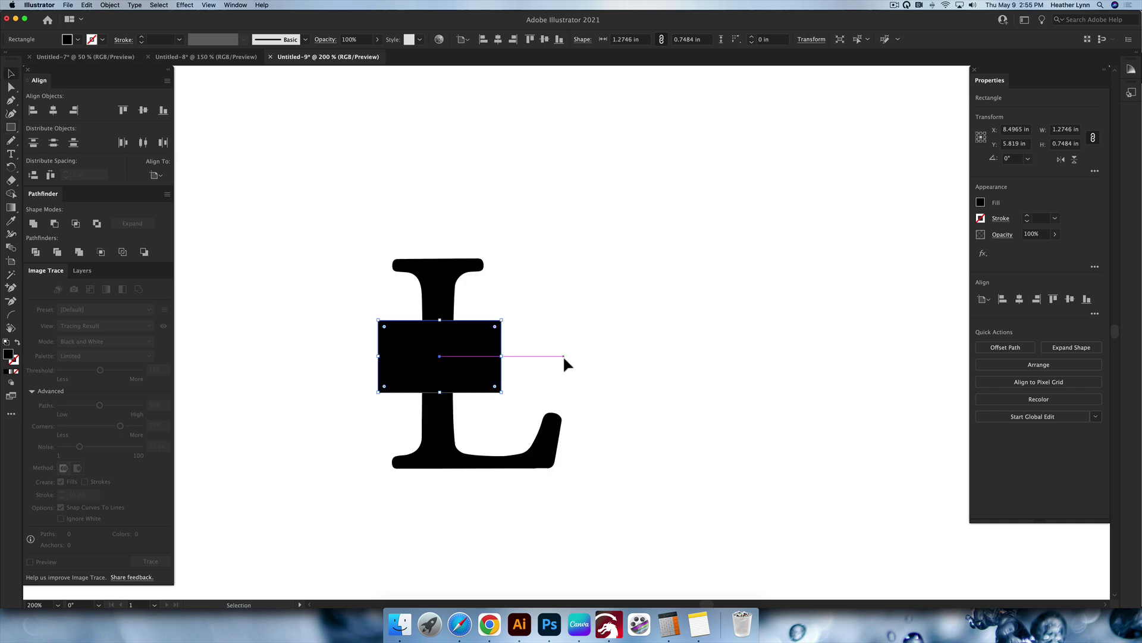
pyautogui.click(533, 296)
pyautogui.click(490, 326)
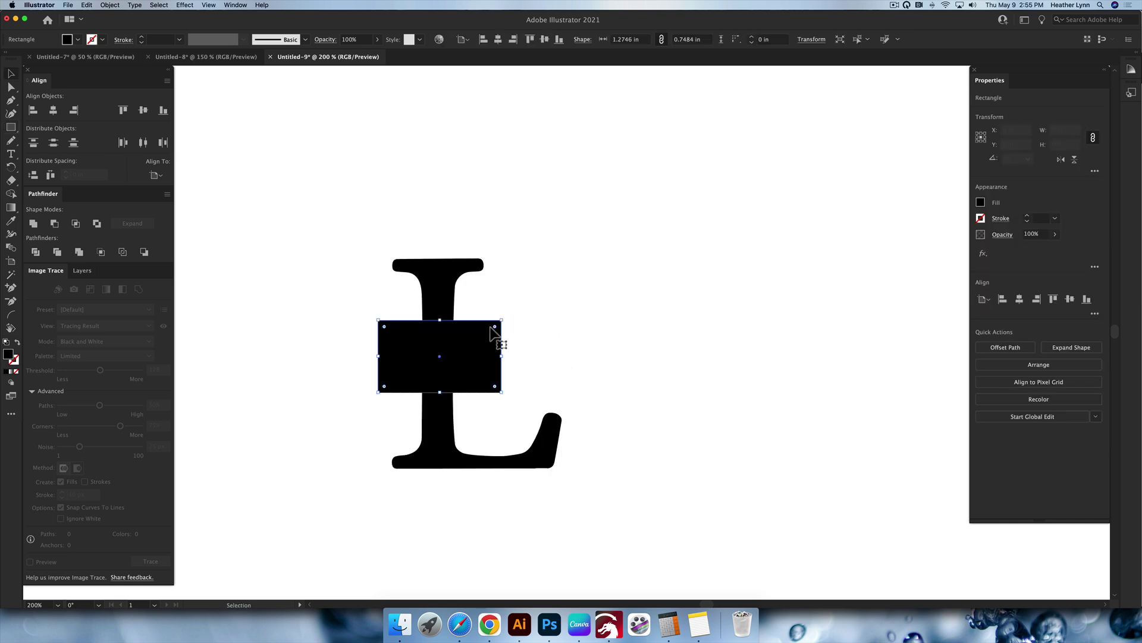
pyautogui.keyDown('shift'); pyautogui.click(445, 262); pyautogui.keyUp('shift')
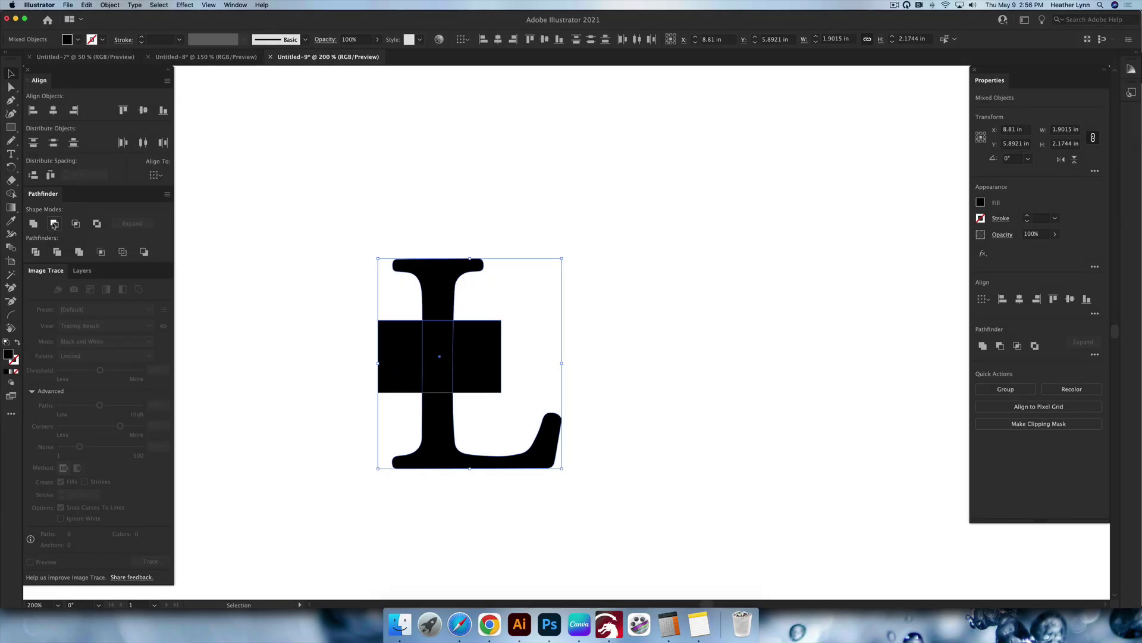
pyautogui.click(54, 224)
# Step: Draw a 1.2746 in horizontal line along the top edge of the L's gap, then select it
pyautogui.click(654, 300)
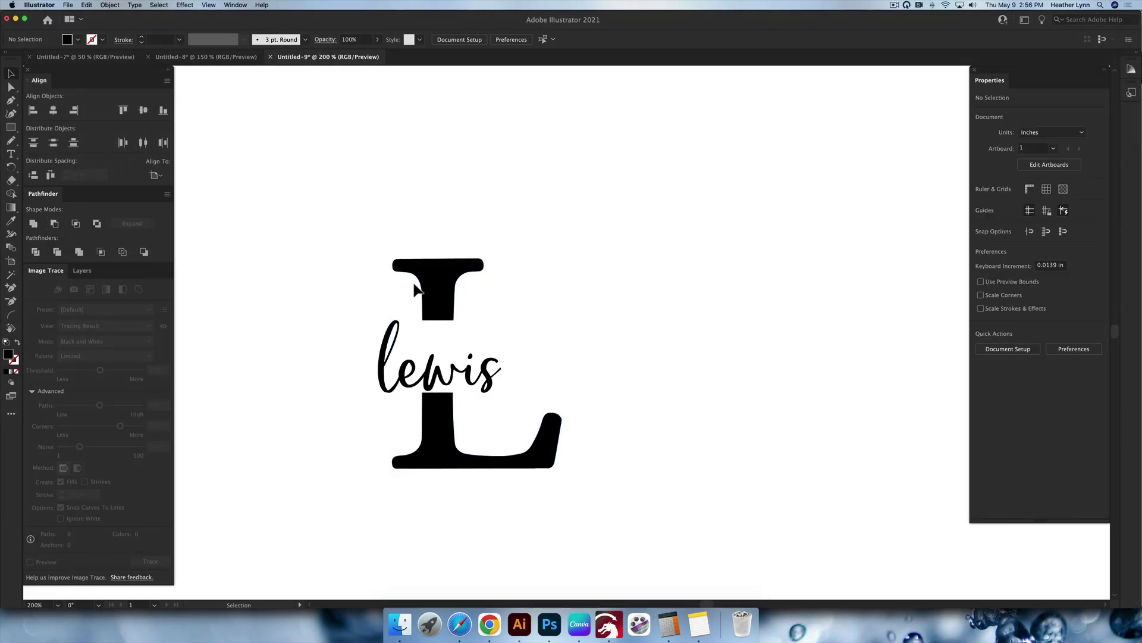
pyautogui.click(12, 128)
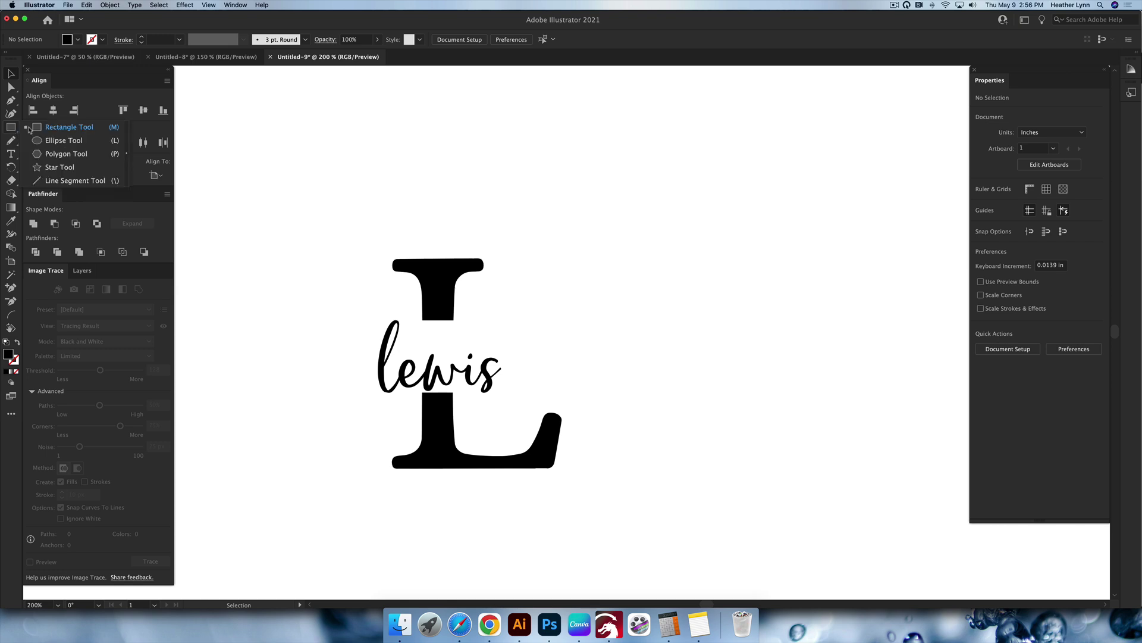
pyautogui.click(73, 180)
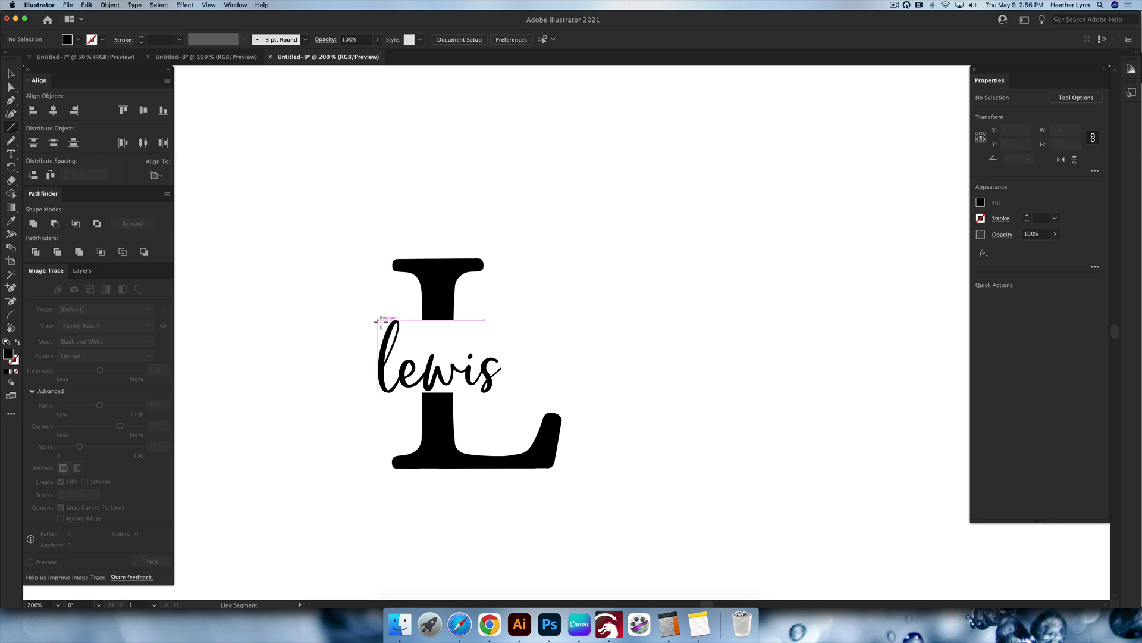
pyautogui.moveTo(378, 320); pyautogui.dragTo(502, 320)
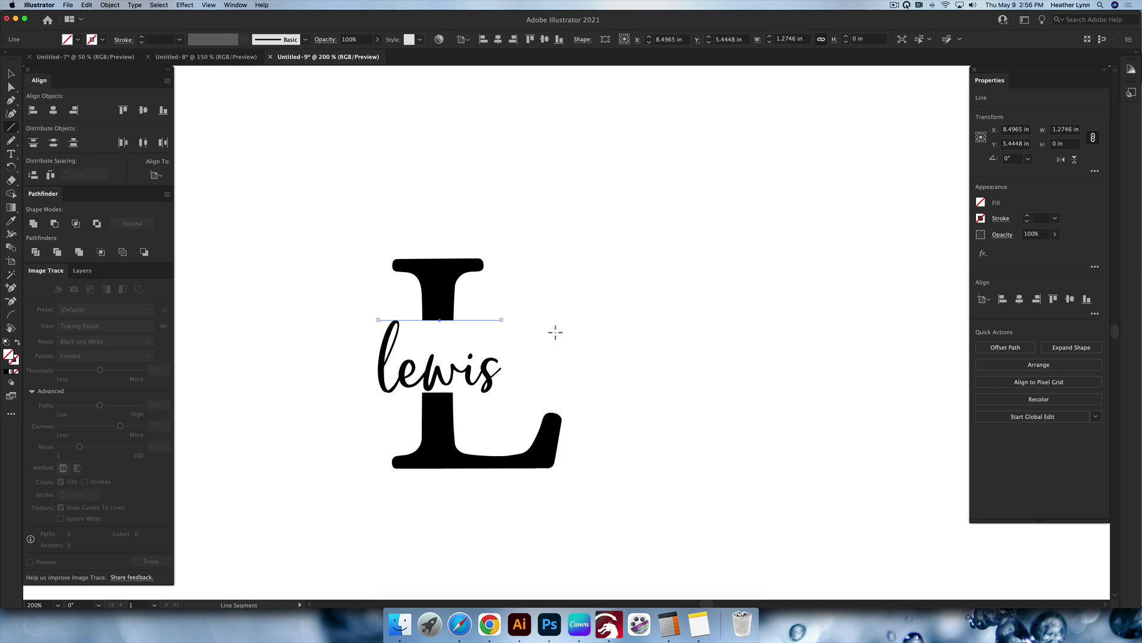
pyautogui.press('v')
pyautogui.click(520, 288)
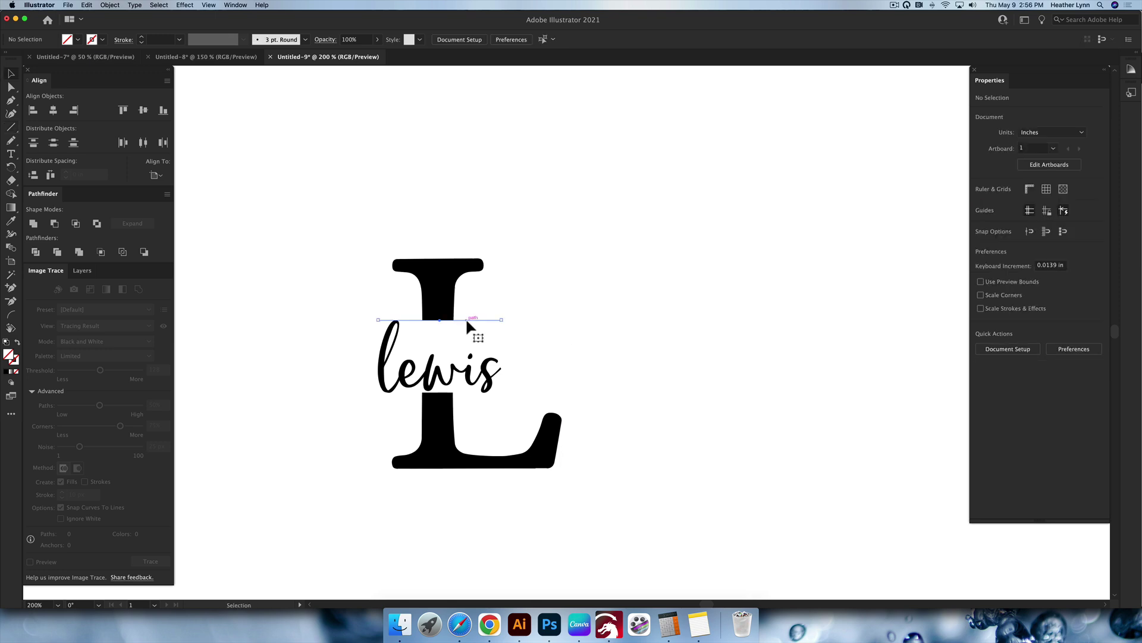
pyautogui.click(467, 321)
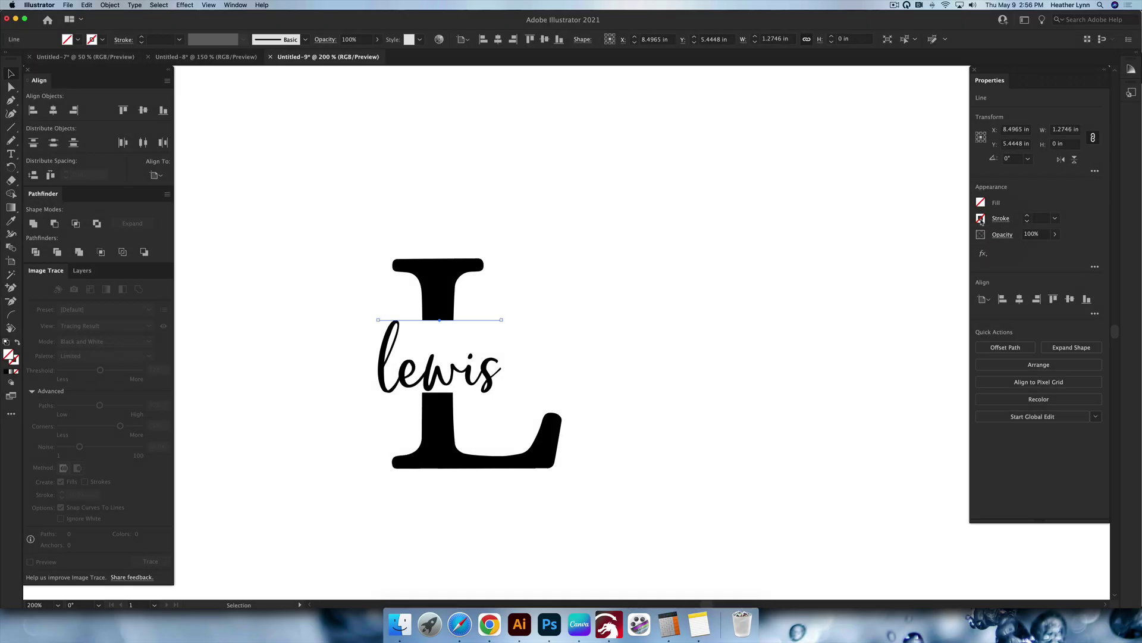
# Step: Give the line a black 4 pt stroke with Round Cap ends
pyautogui.click(981, 219)
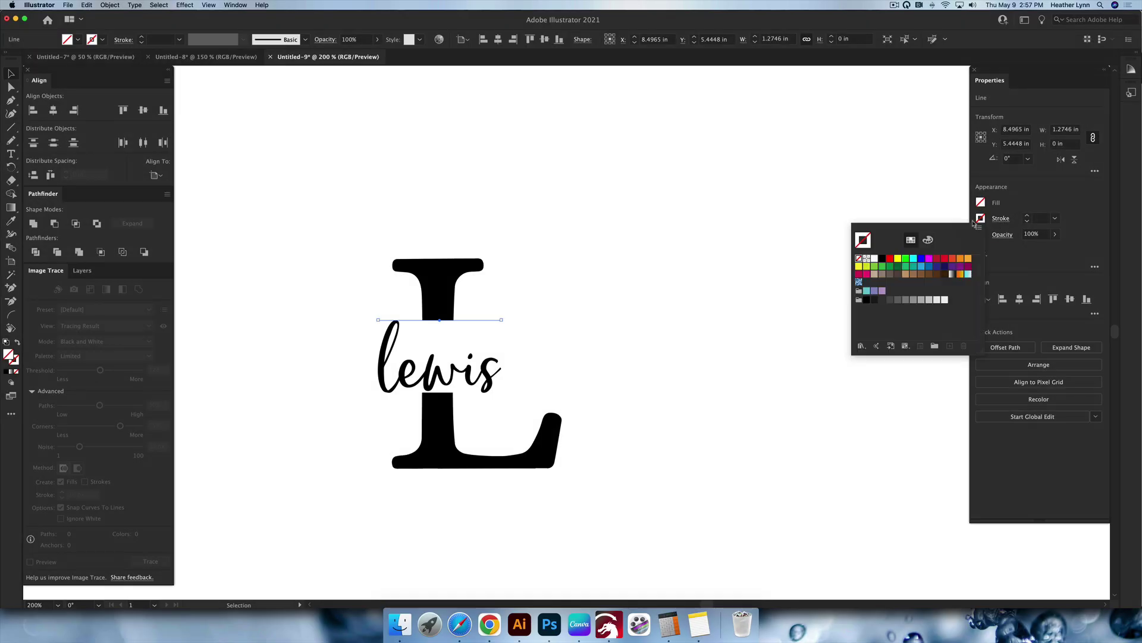
pyautogui.click(883, 260)
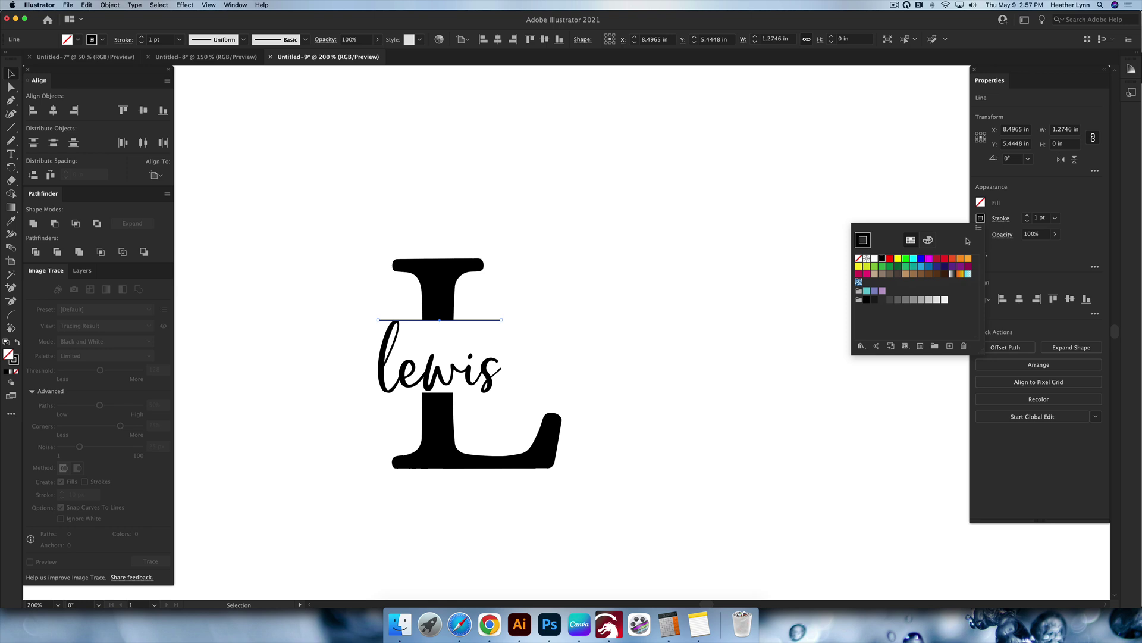
pyautogui.click(1000, 218)
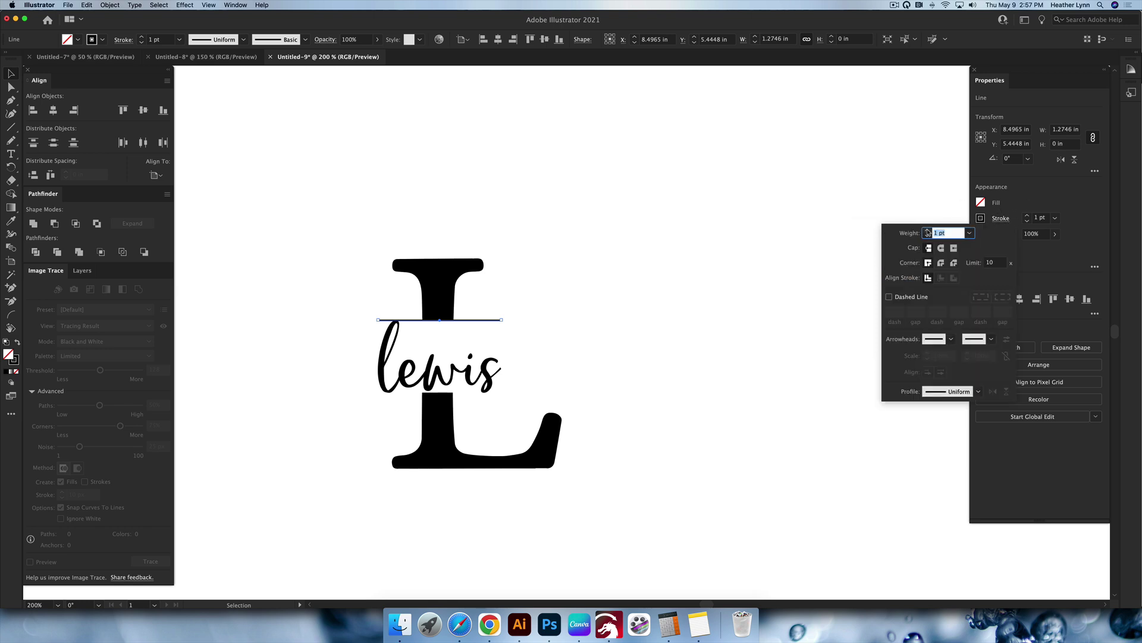
pyautogui.click(927, 231)
pyautogui.click(927, 231)
pyautogui.click(928, 230)
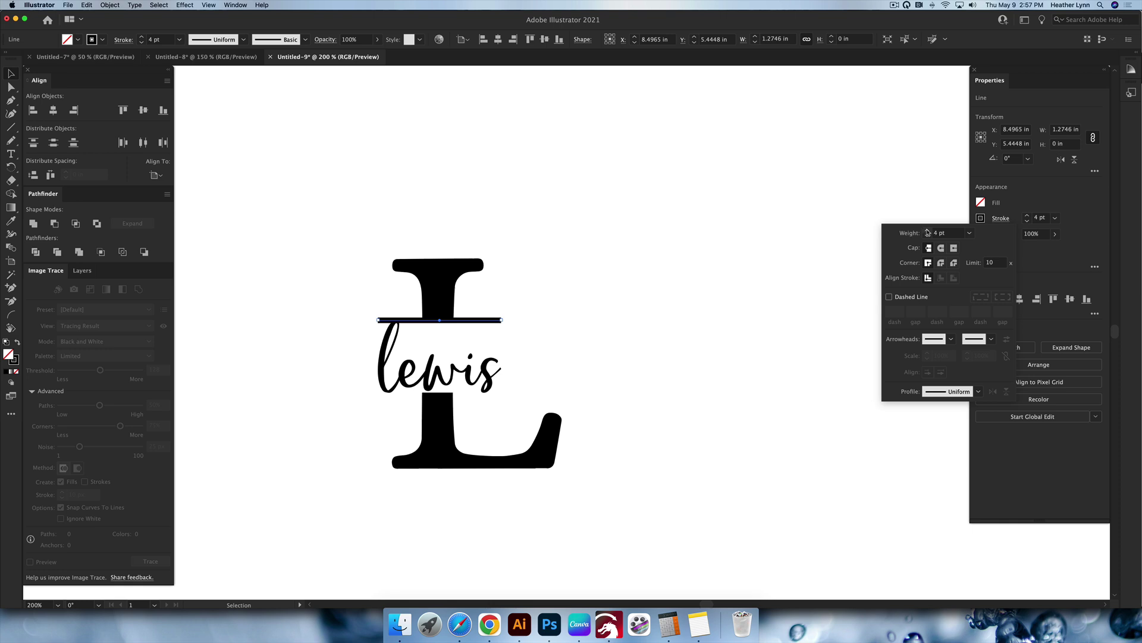
pyautogui.click(928, 230)
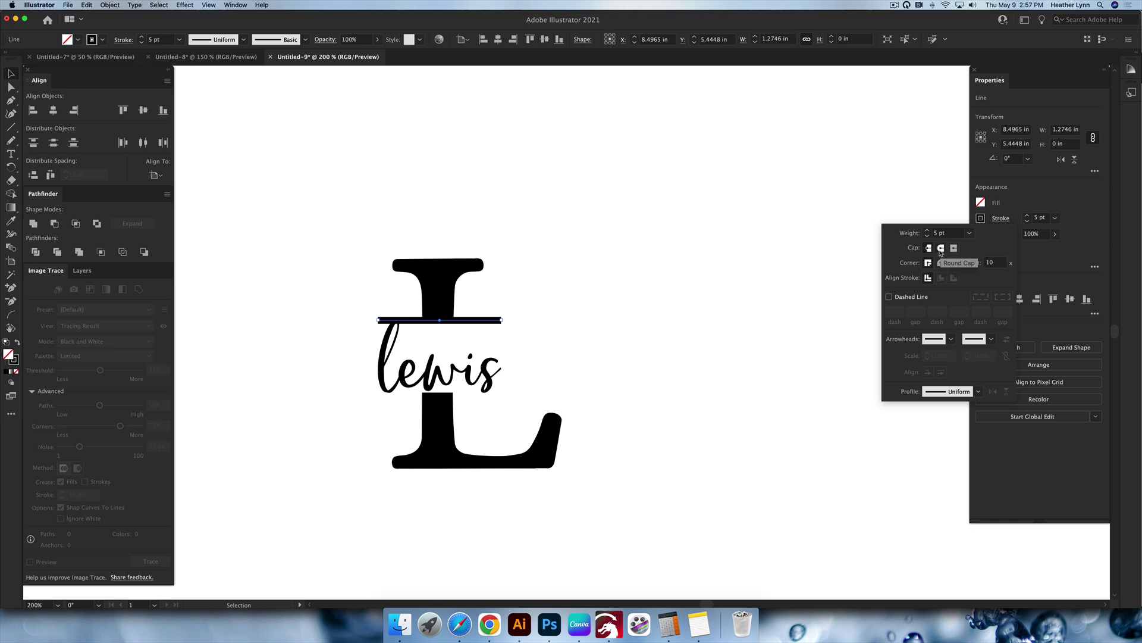
pyautogui.click(940, 249)
pyautogui.click(927, 236)
pyautogui.press('Escape')
pyautogui.click(588, 327)
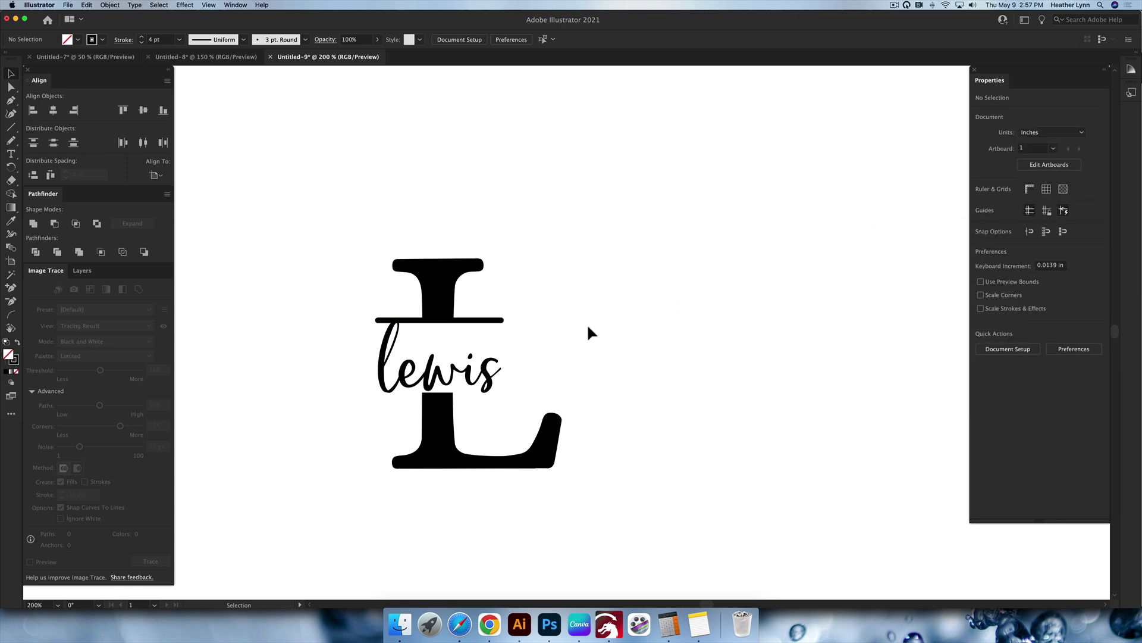
# Step: Drag a copy of the top bar straight down to sit just beneath lewis
pyautogui.click(474, 322)
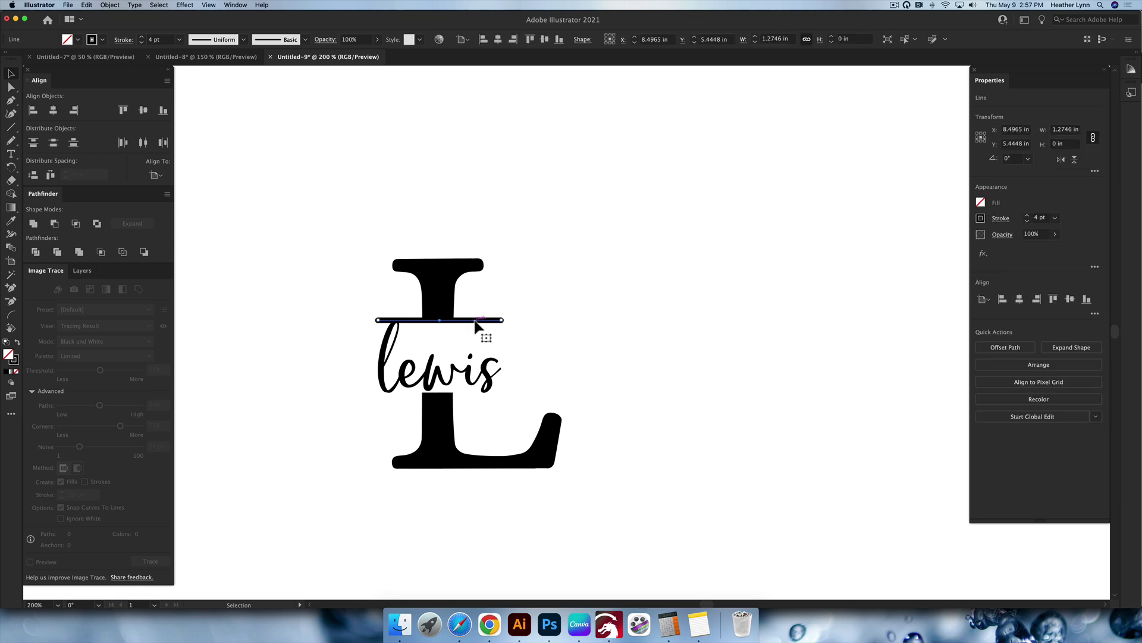
pyautogui.moveTo(476, 321); pyautogui.dragTo(474, 399)
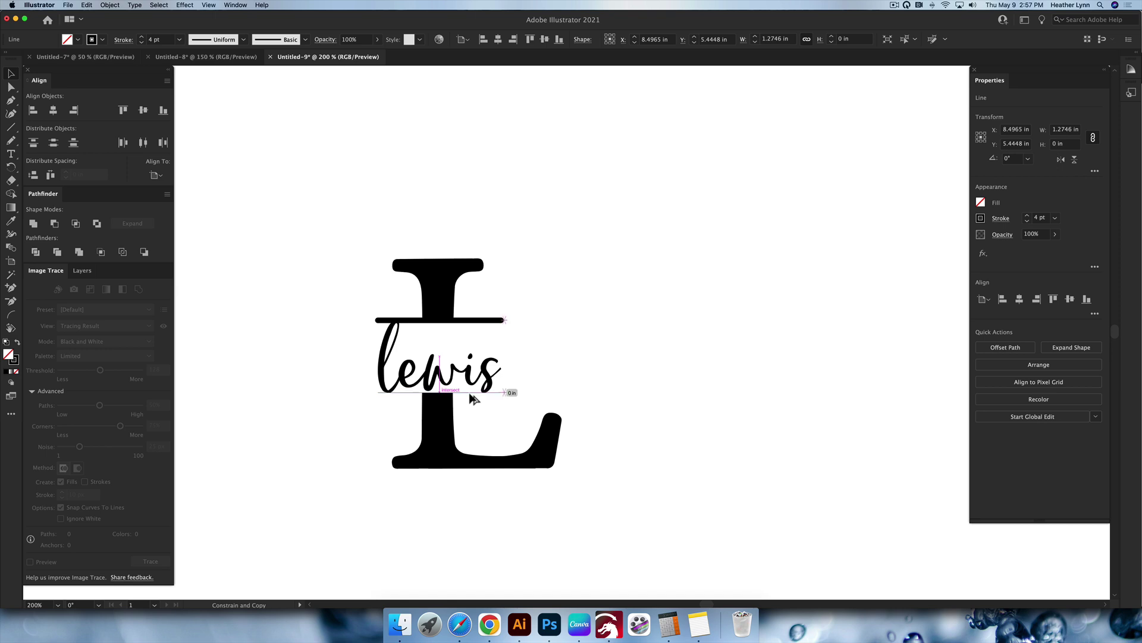
pyautogui.moveTo(475, 399); pyautogui.dragTo(472, 400)
pyautogui.click(568, 349)
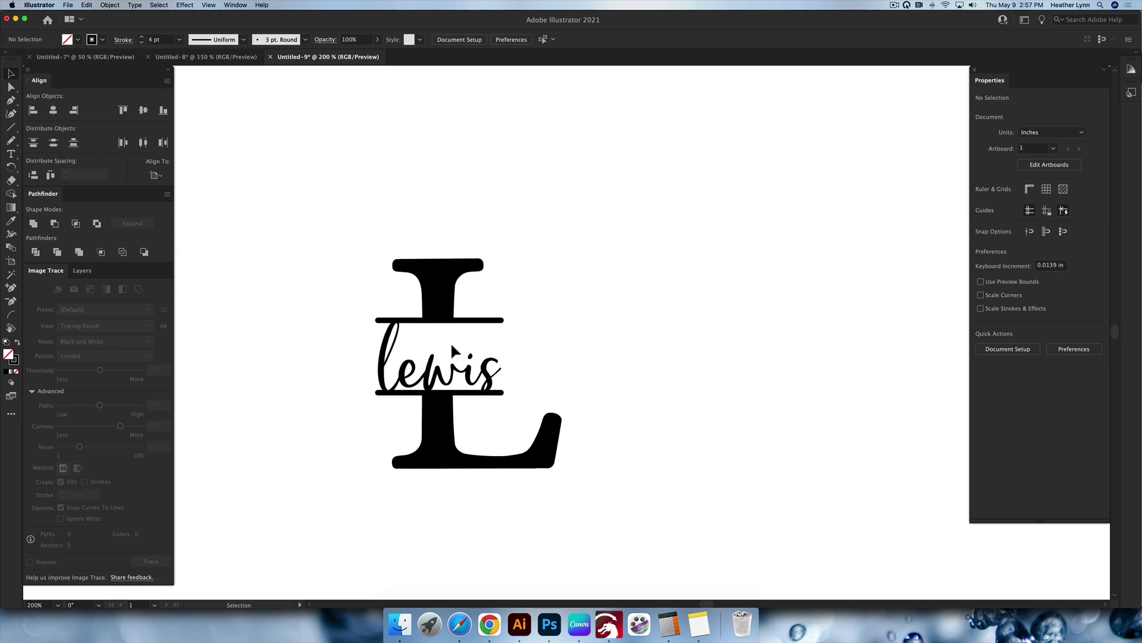
pyautogui.scroll(2, 451, 341)
pyautogui.hscroll(-2, 532, 351)
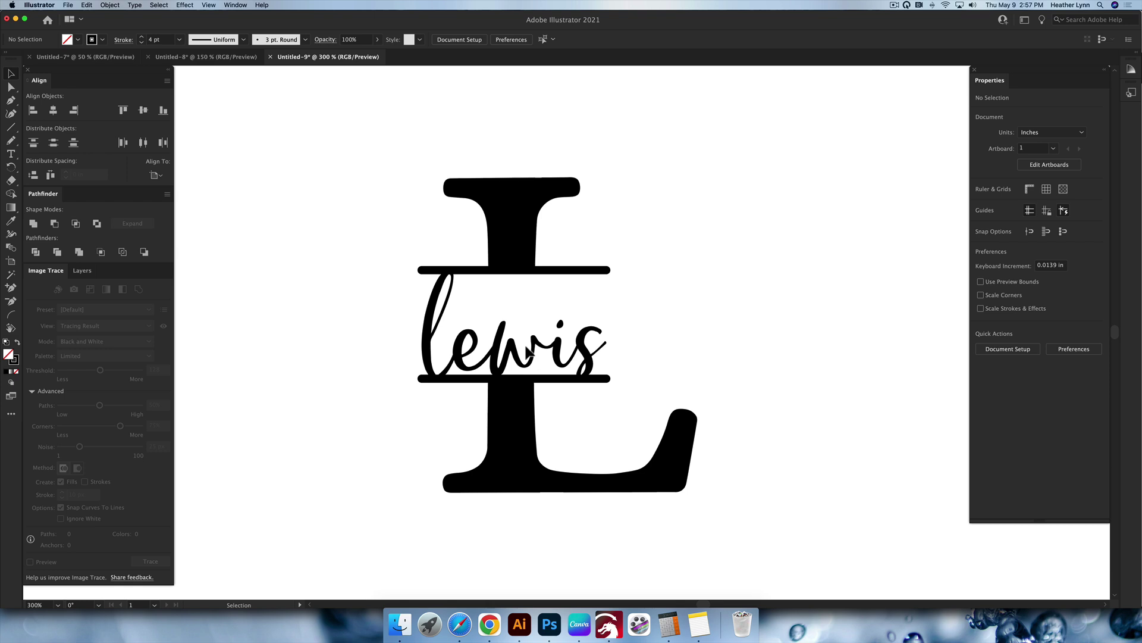
pyautogui.click(542, 274)
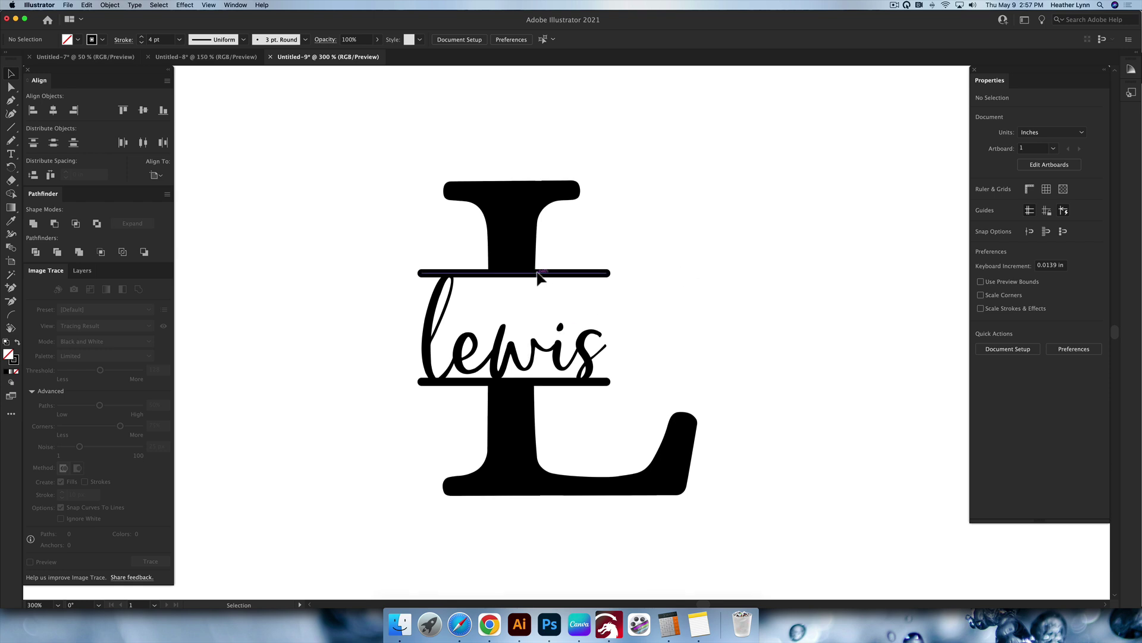
pyautogui.keyDown('shift'); pyautogui.click(551, 382); pyautogui.keyUp('shift')
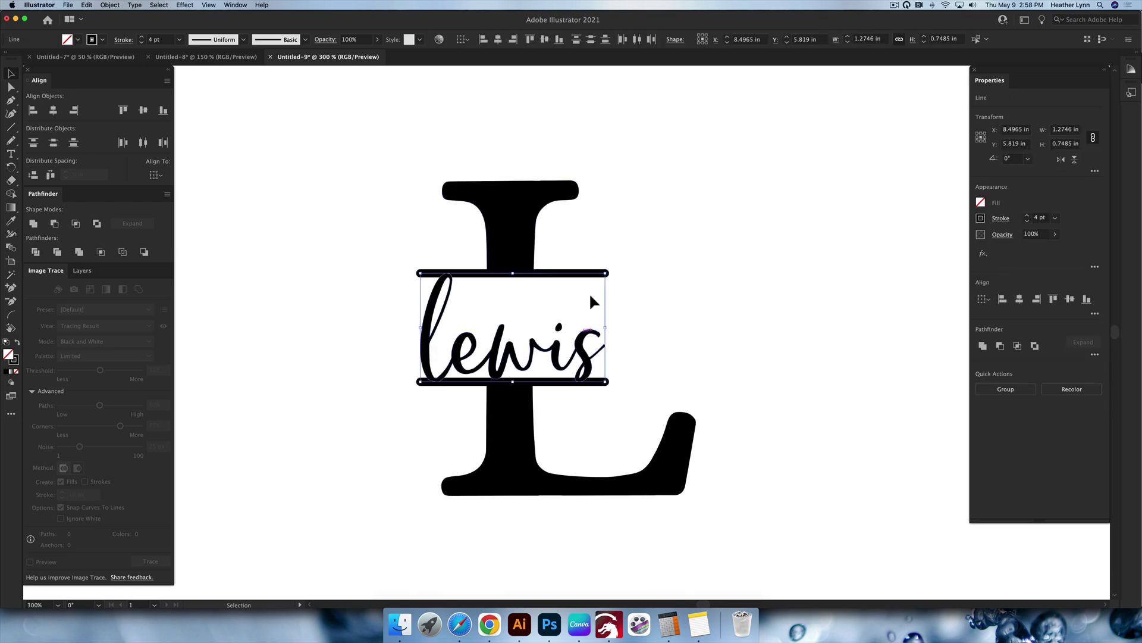
pyautogui.click(633, 283)
pyautogui.scroll(1, 531, 287)
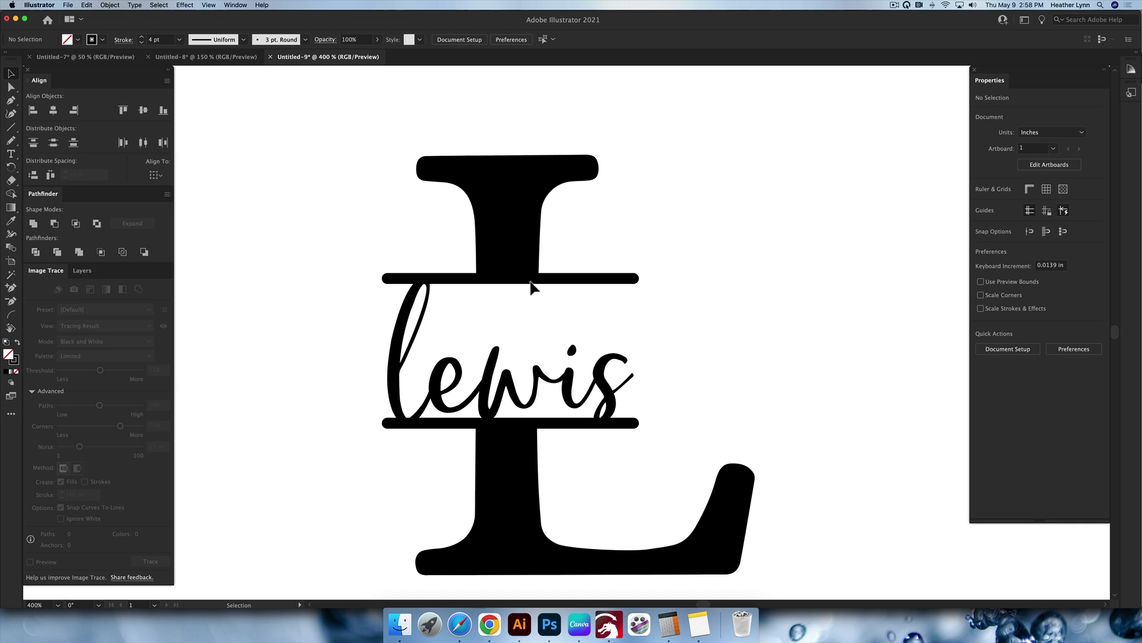
pyautogui.scroll(1, 531, 287)
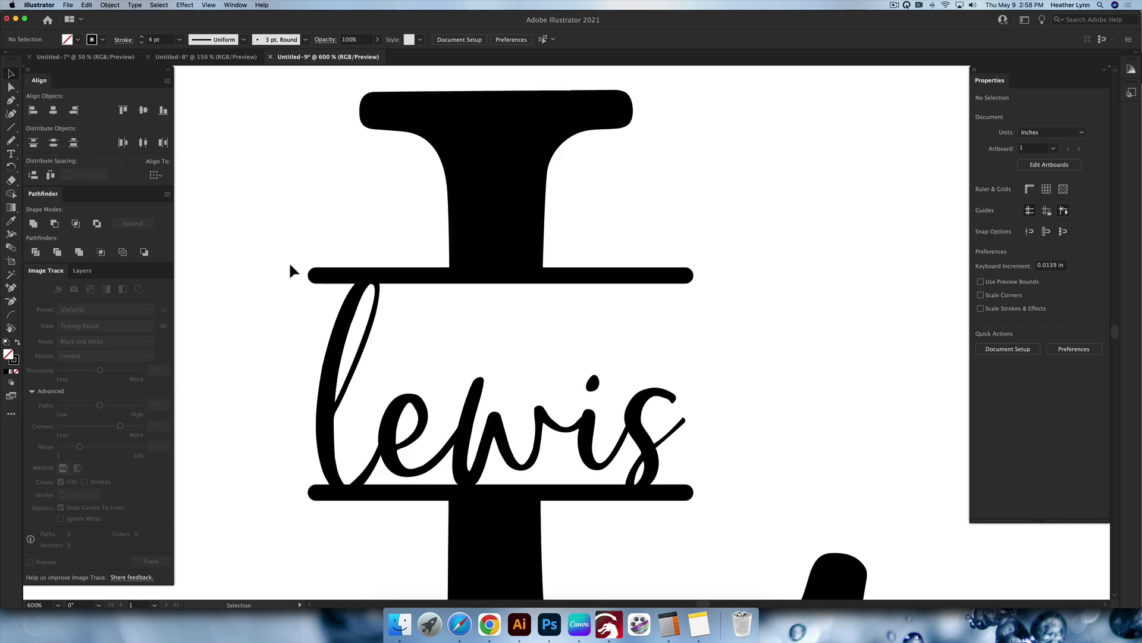
pyautogui.click(333, 276)
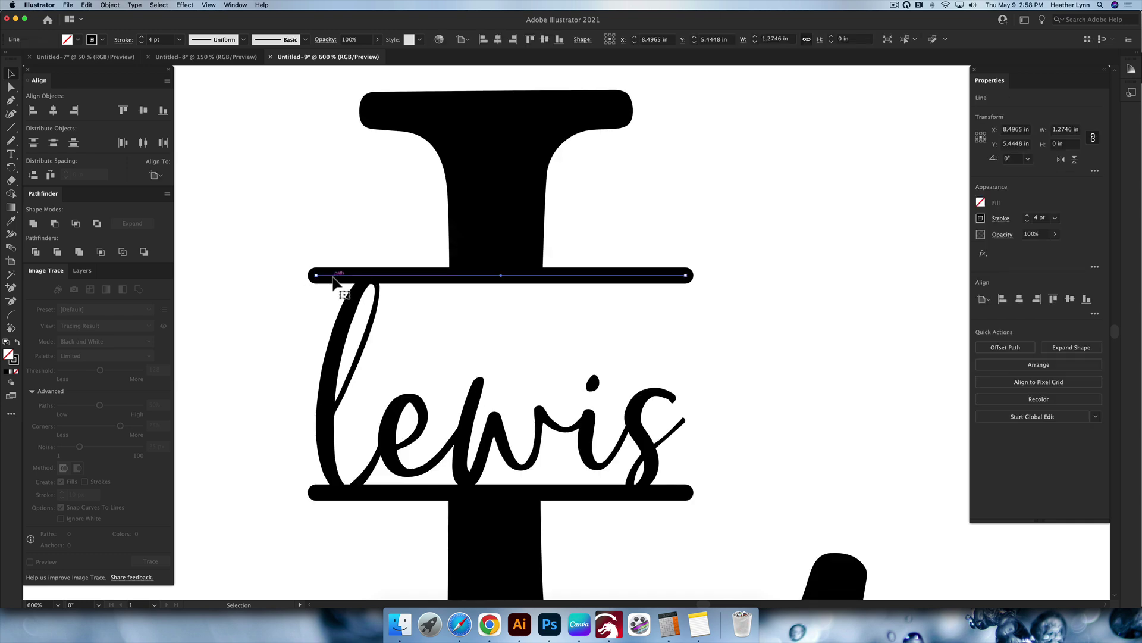
pyautogui.click(700, 253)
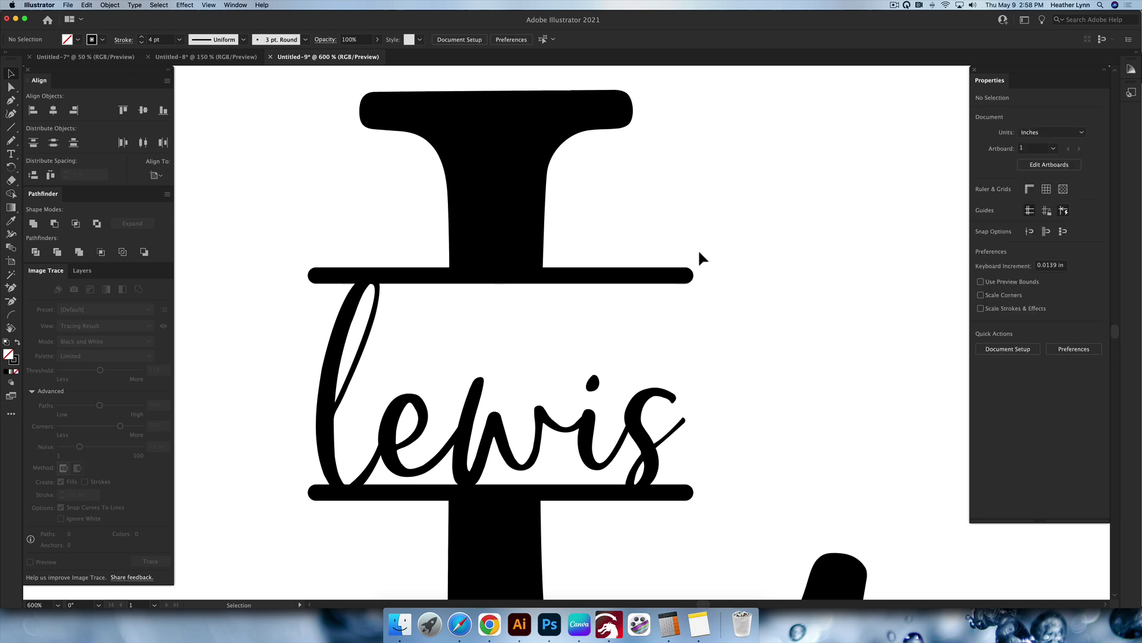
pyautogui.press('super+y')
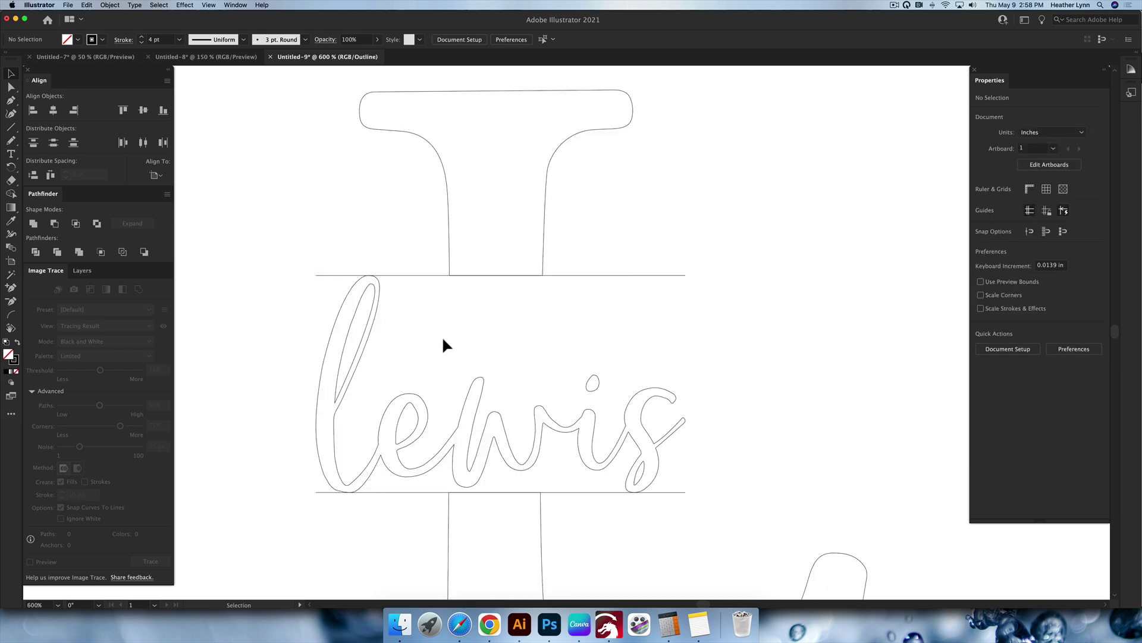
pyautogui.press('super+y')
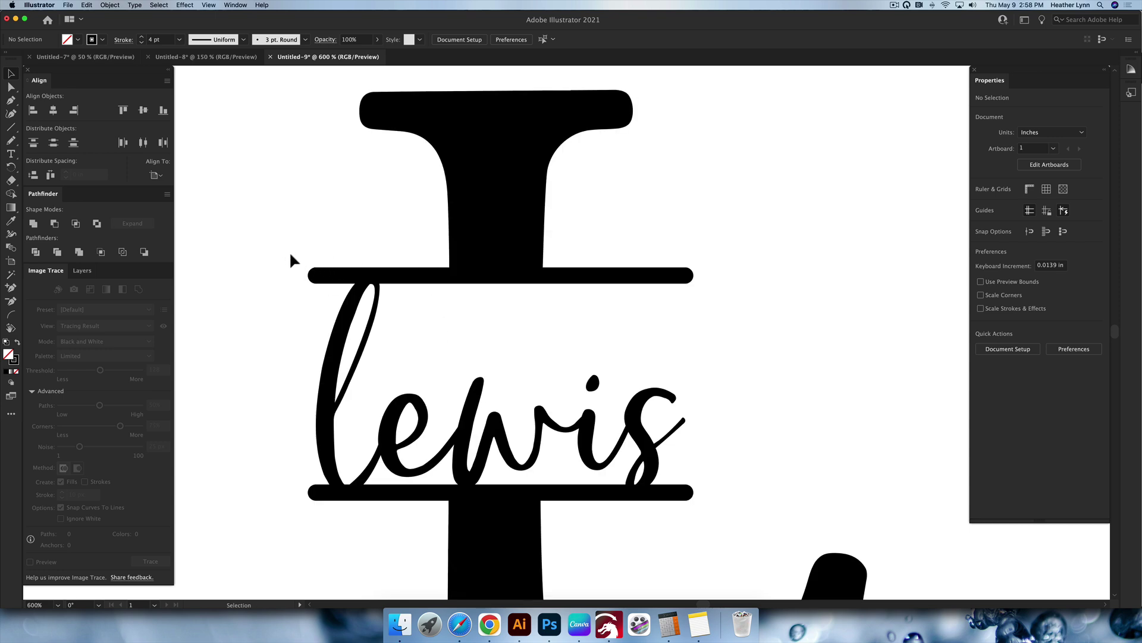
# Step: Select both divider lines and apply Object > Expand with Fill and Stroke checked
pyautogui.click(389, 277)
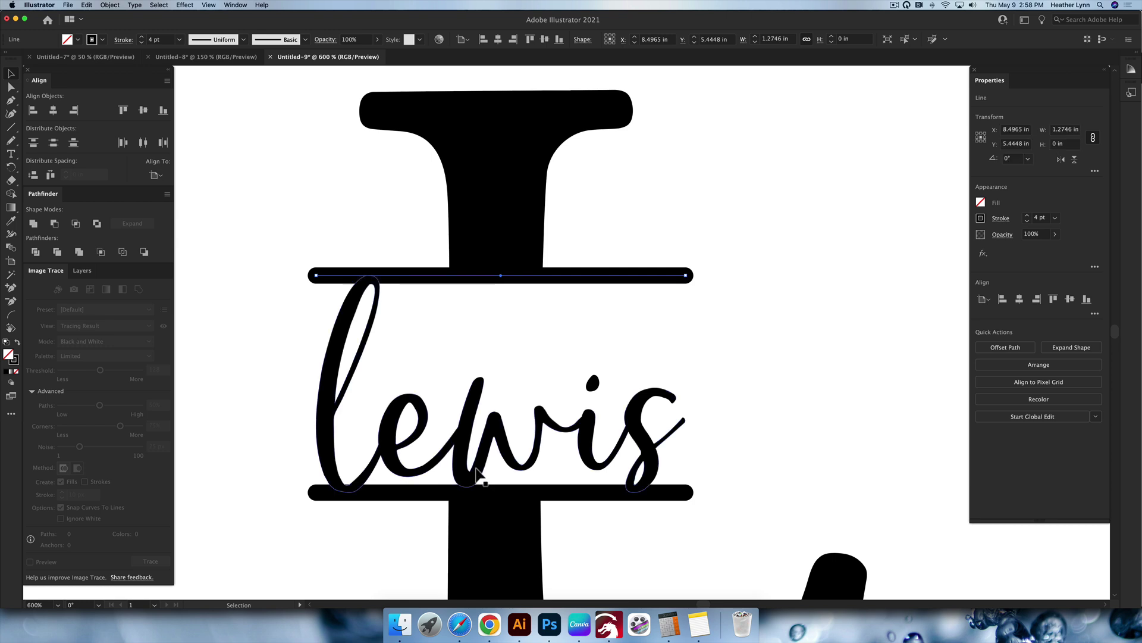
pyautogui.keyDown('shift'); pyautogui.click(405, 495); pyautogui.keyUp('shift')
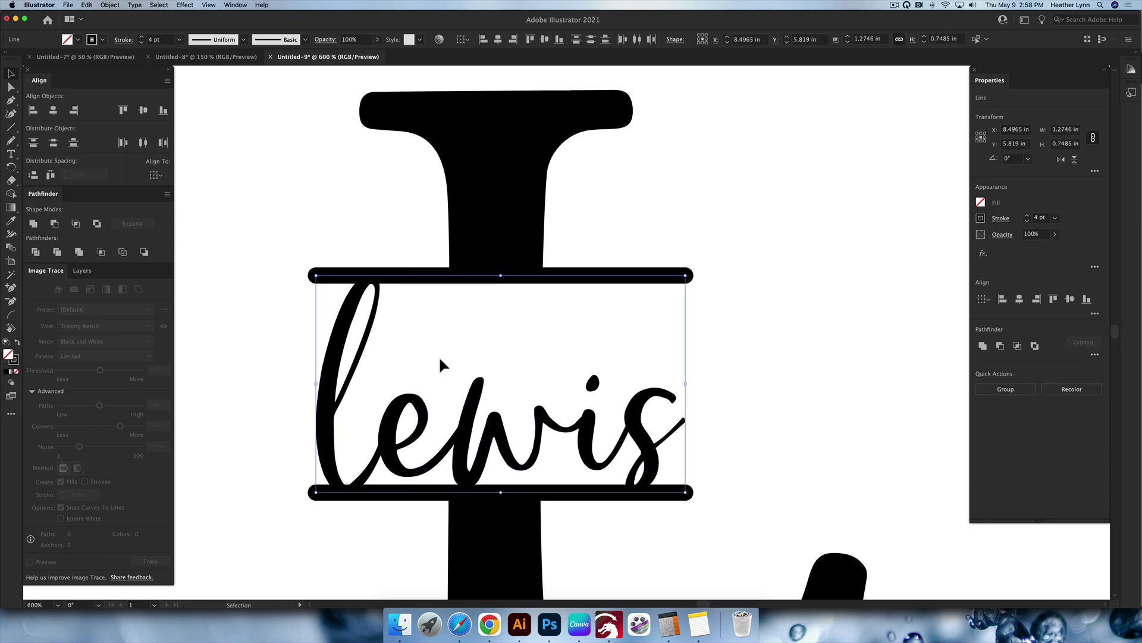
pyautogui.click(110, 5)
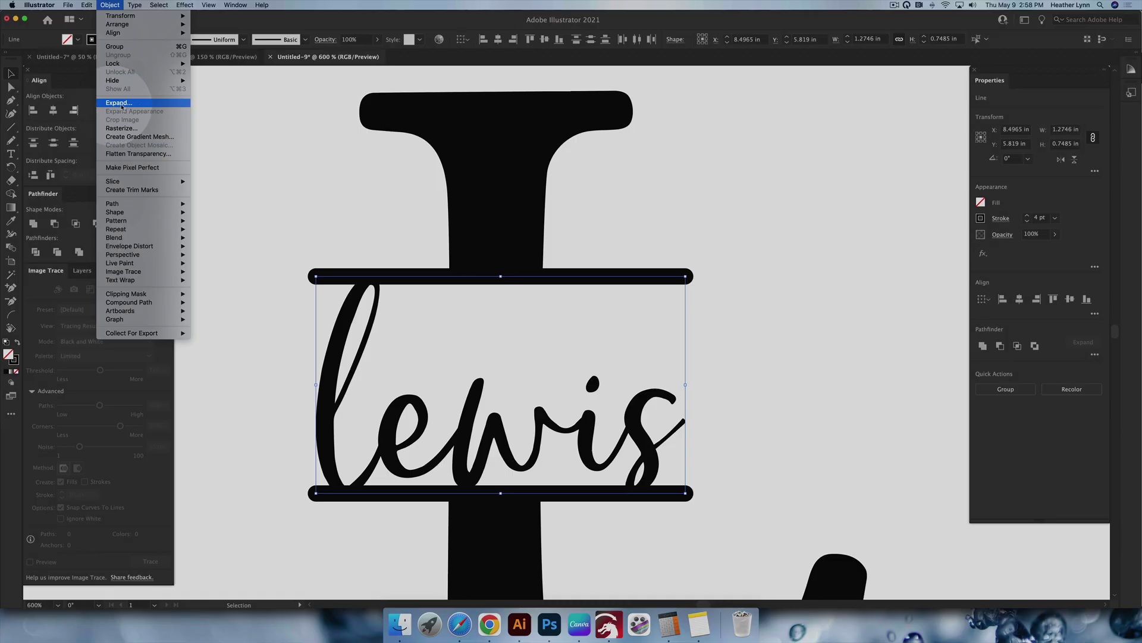
pyautogui.click(120, 103)
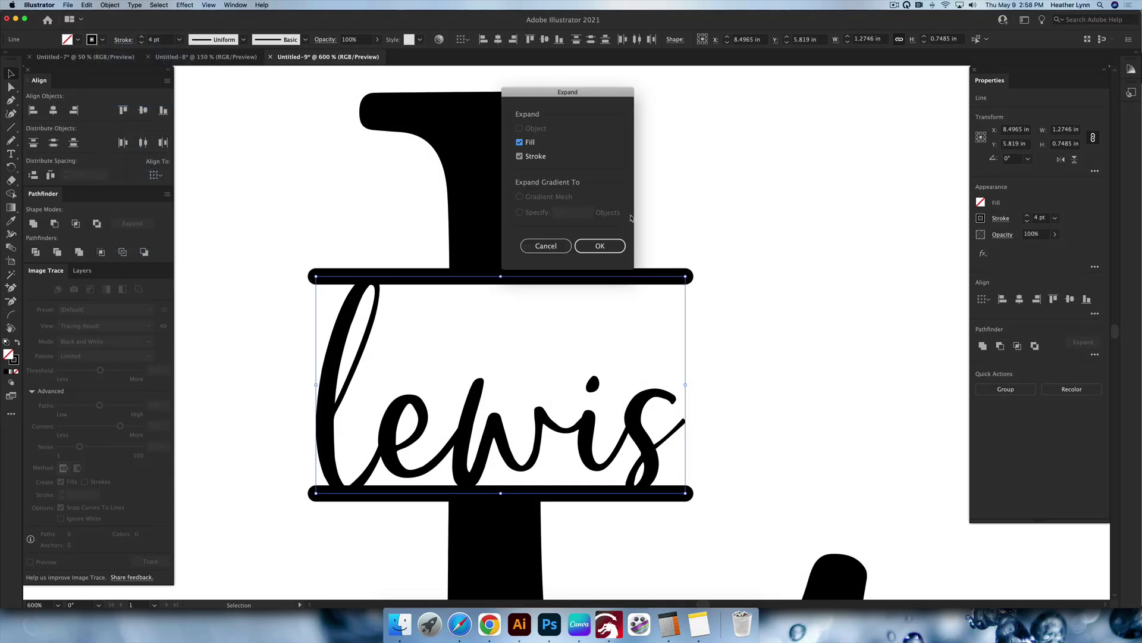
pyautogui.click(599, 246)
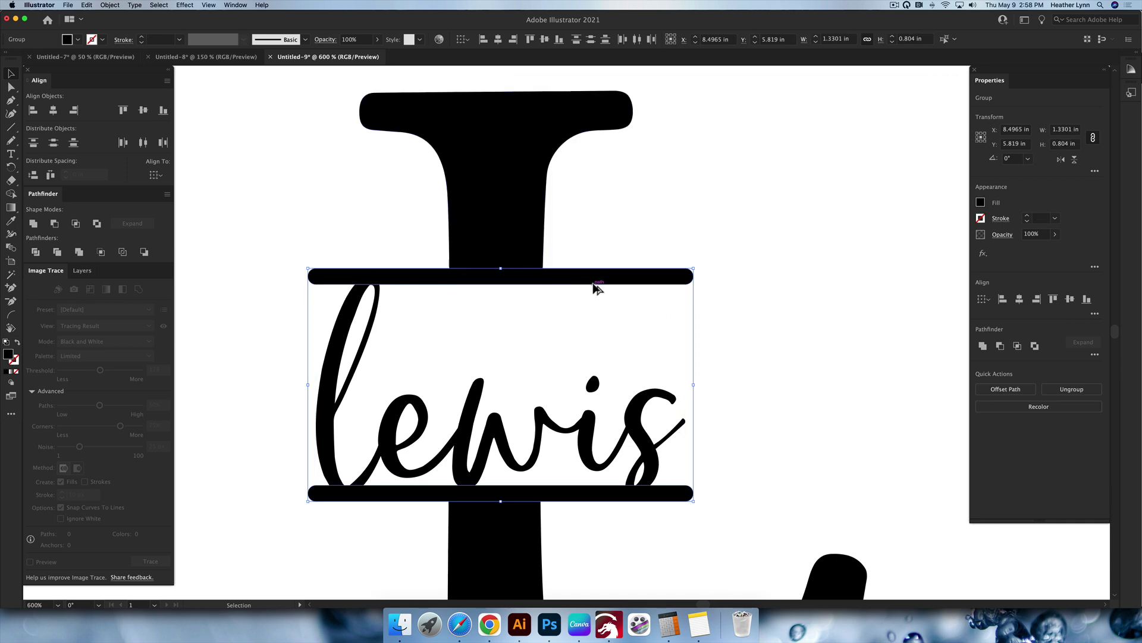
# Step: Marquee-select the L, lewis and both bars and apply Pathfinder Unite
pyautogui.scroll(-1, 598, 288)
pyautogui.scroll(-1, 737, 329)
pyautogui.click(752, 342)
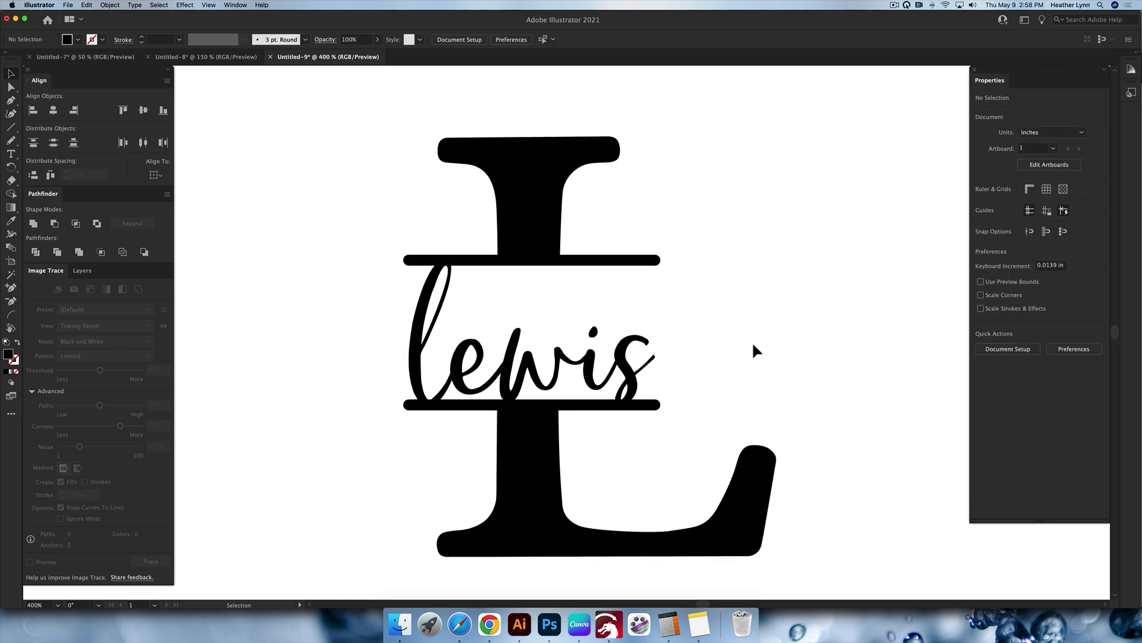
pyautogui.moveTo(832, 562); pyautogui.dragTo(395, 107)
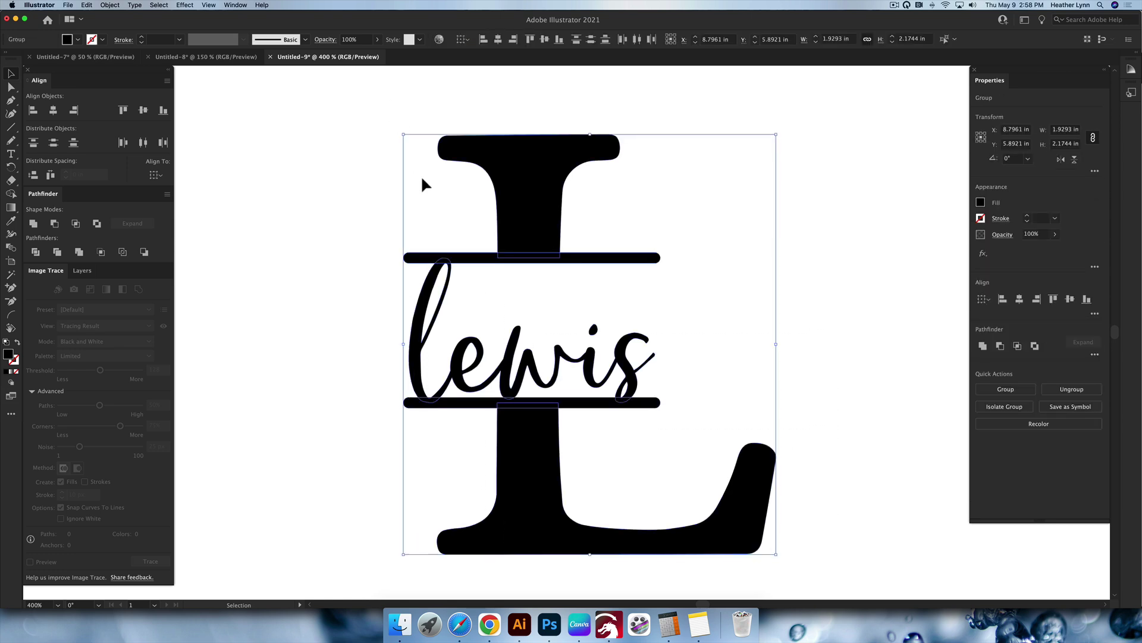
pyautogui.scroll(1, 420, 178)
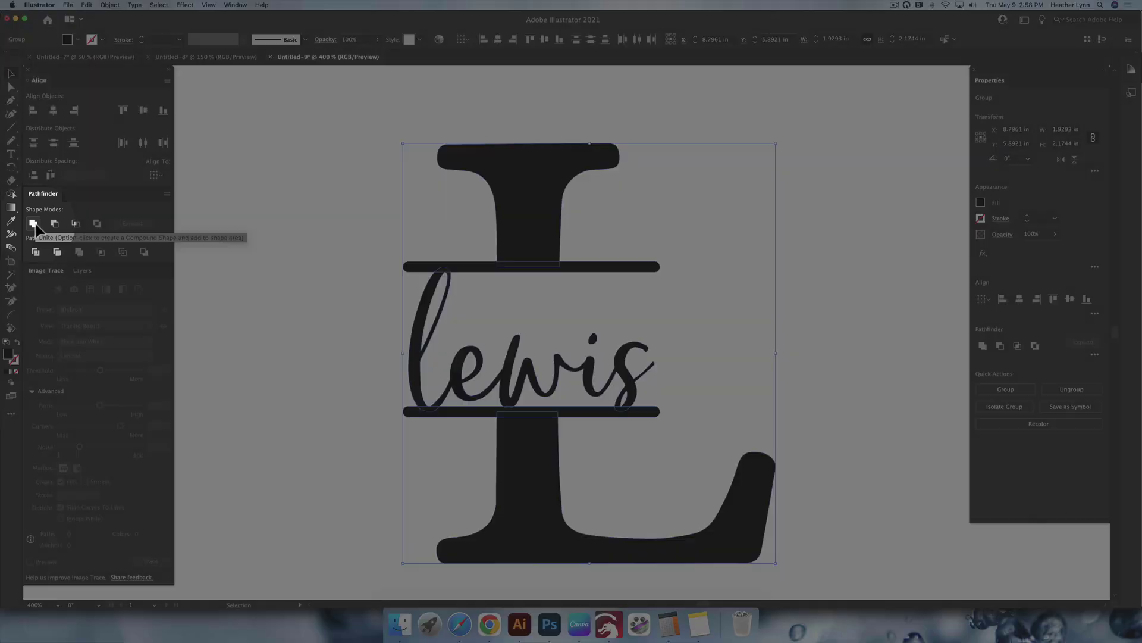
pyautogui.click(34, 224)
pyautogui.click(855, 324)
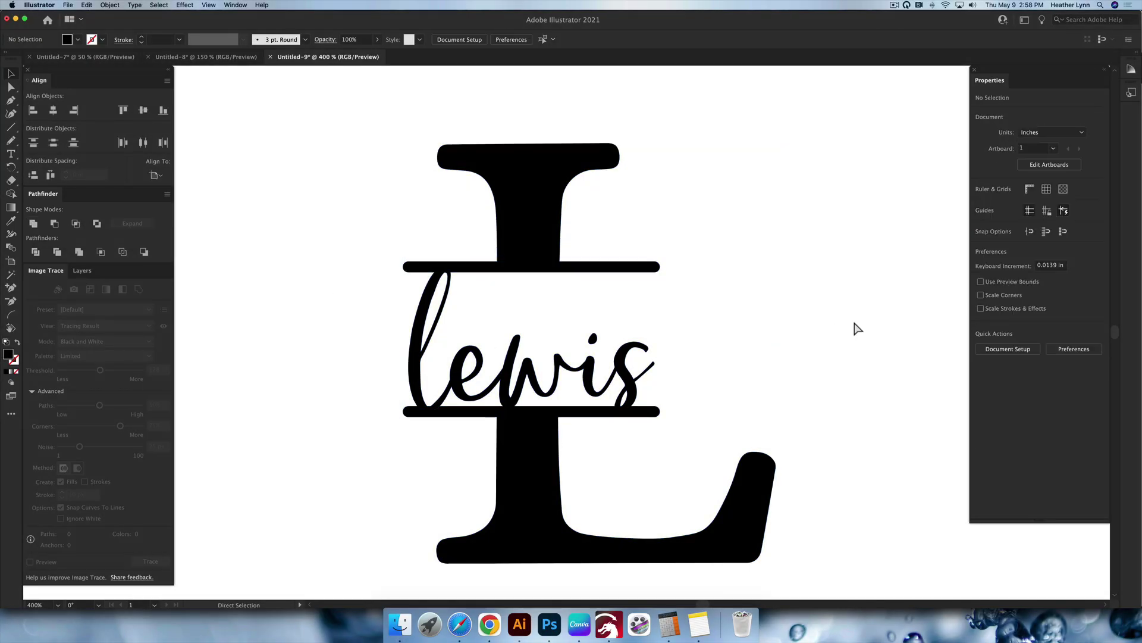
# Step: Toggle Outline view with Cmd+Y to inspect the merged shape, then return to Preview
pyautogui.press('super+y')
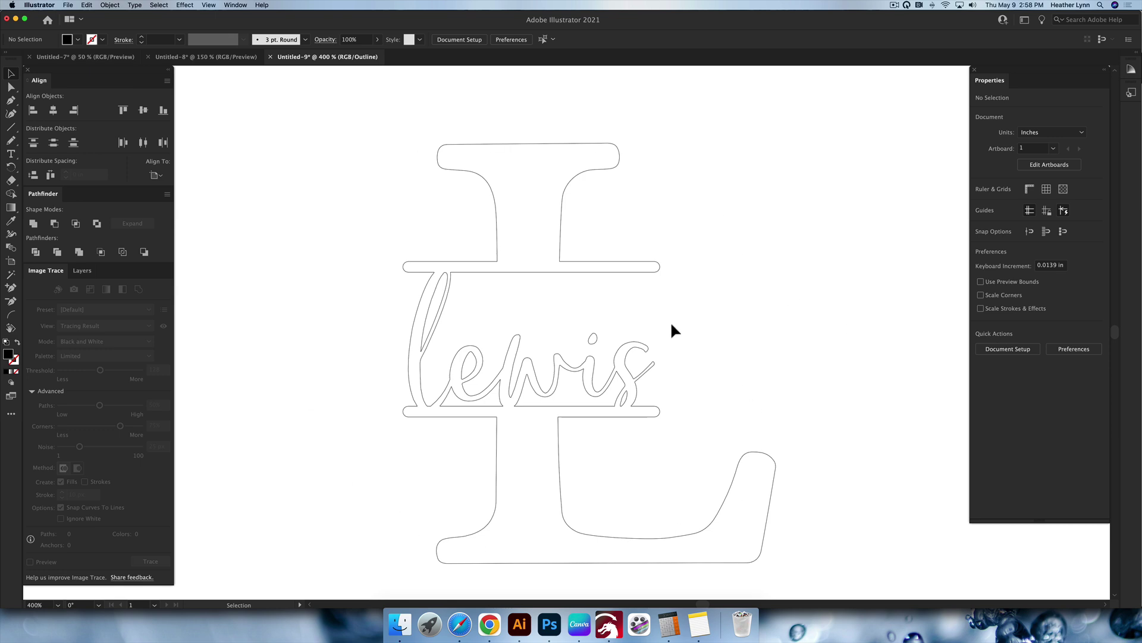
pyautogui.press('super+y')
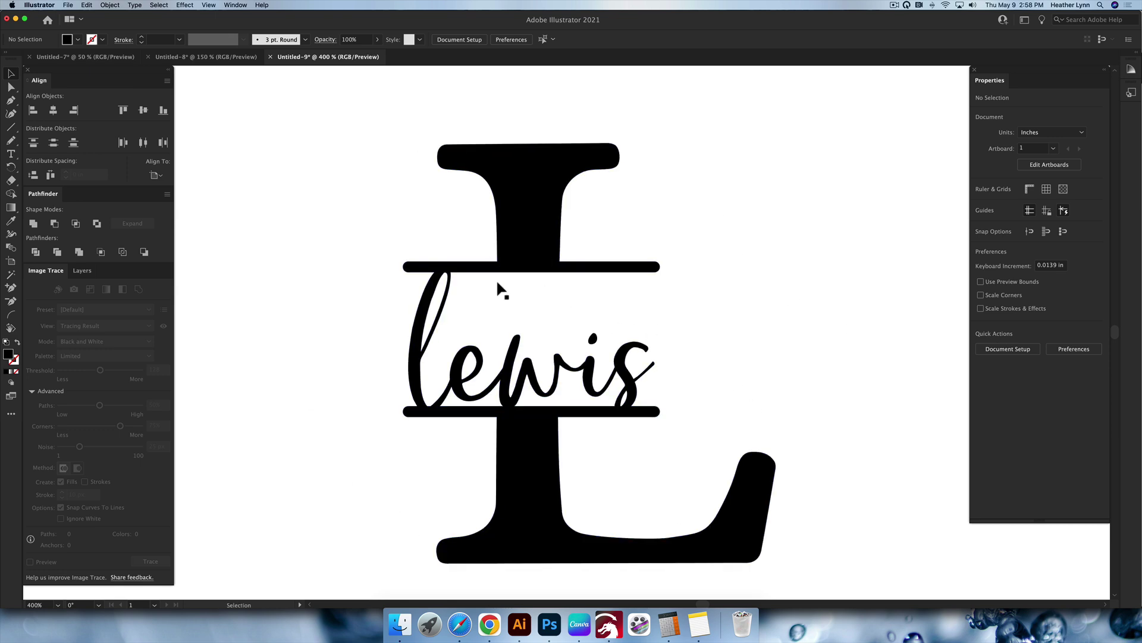
pyautogui.press('super+y')
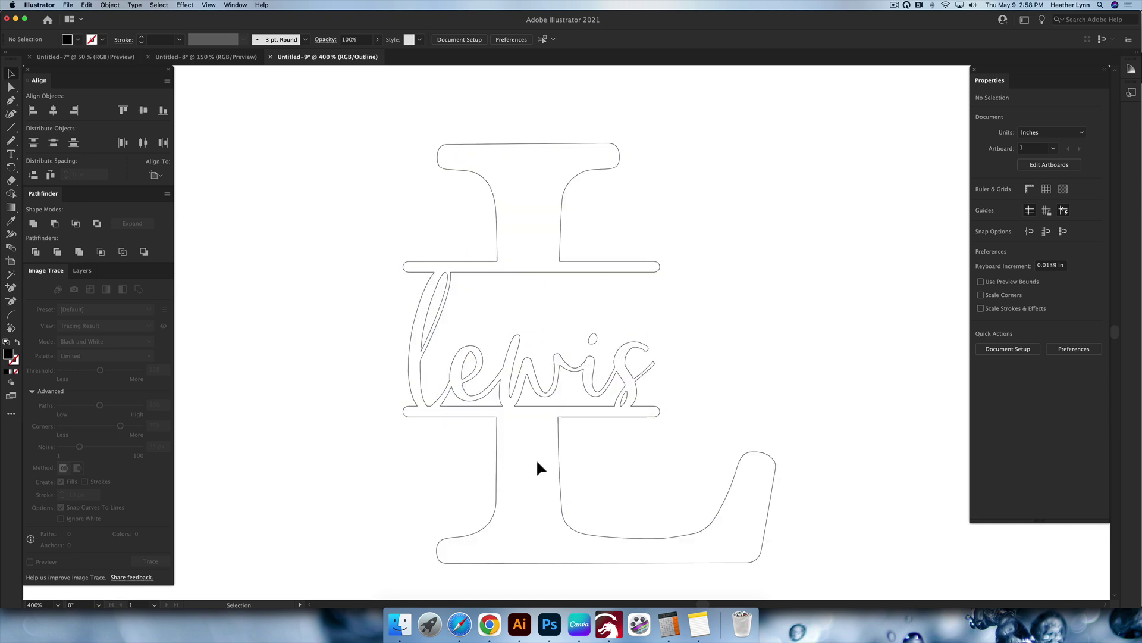
pyautogui.press('super+y')
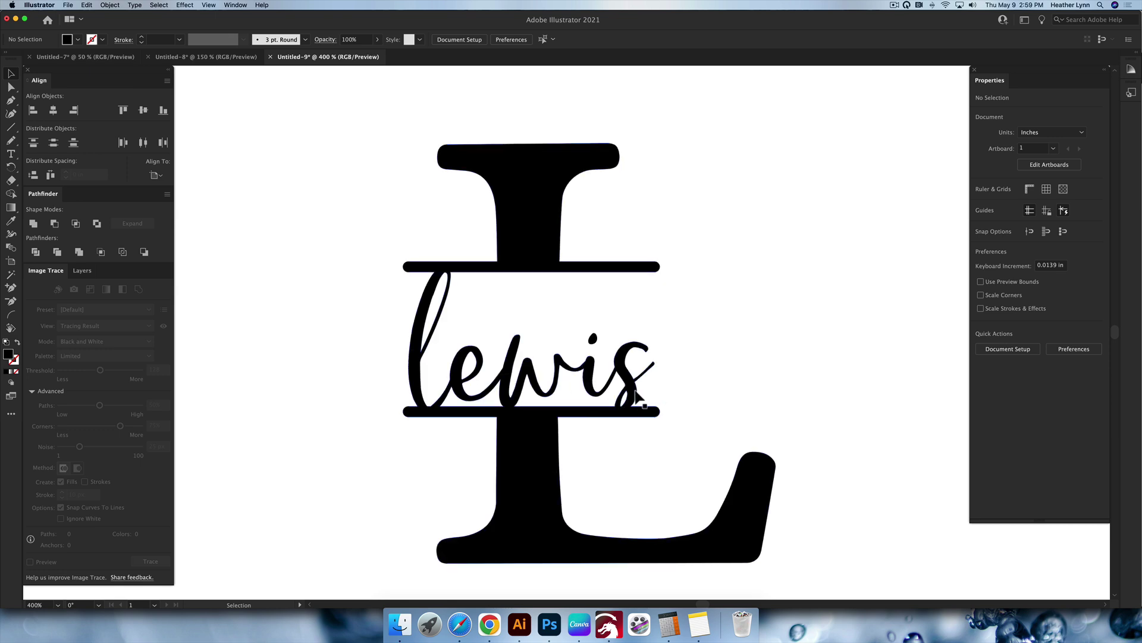
# Step: Ungroup the monogram group into its separate pieces
pyautogui.click(597, 337)
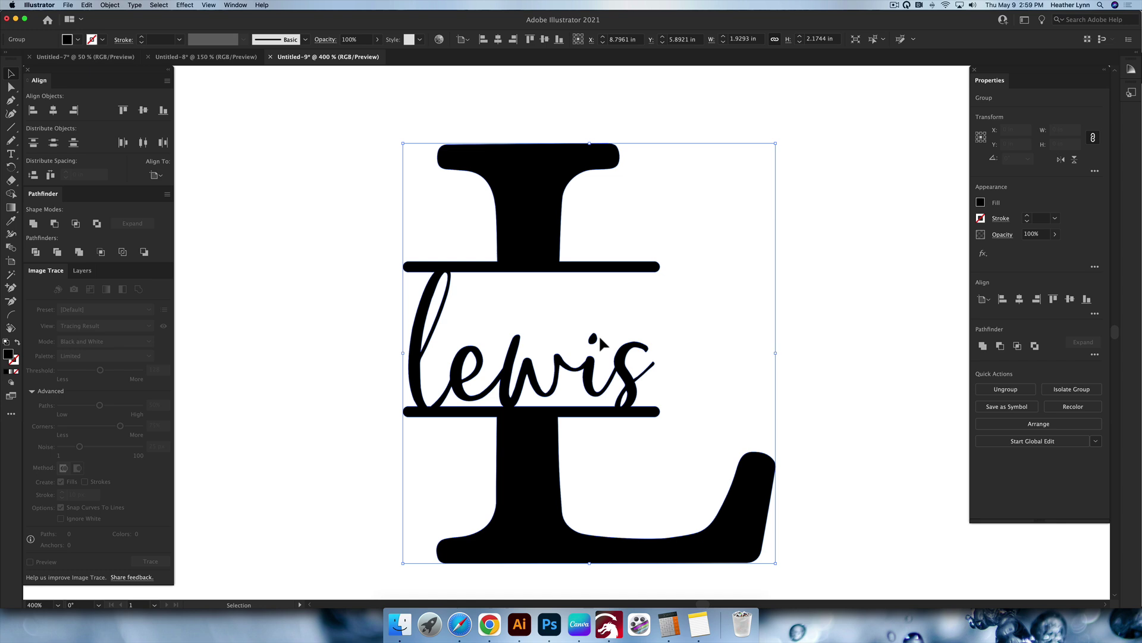
pyautogui.click(614, 338)
pyautogui.click(595, 348)
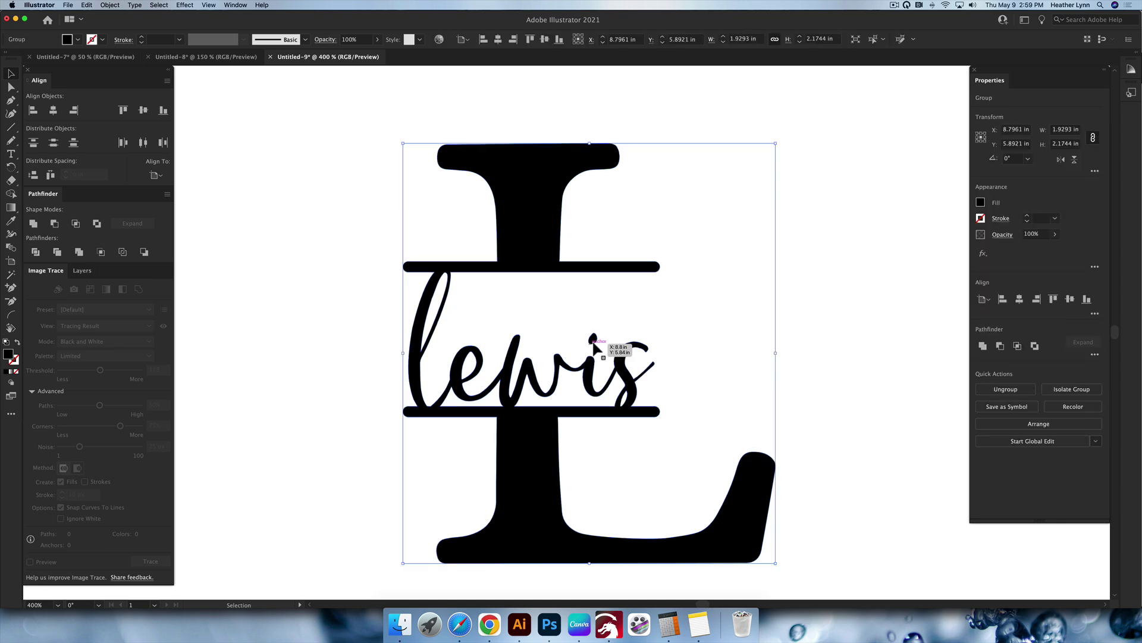
pyautogui.rightClick(589, 367)
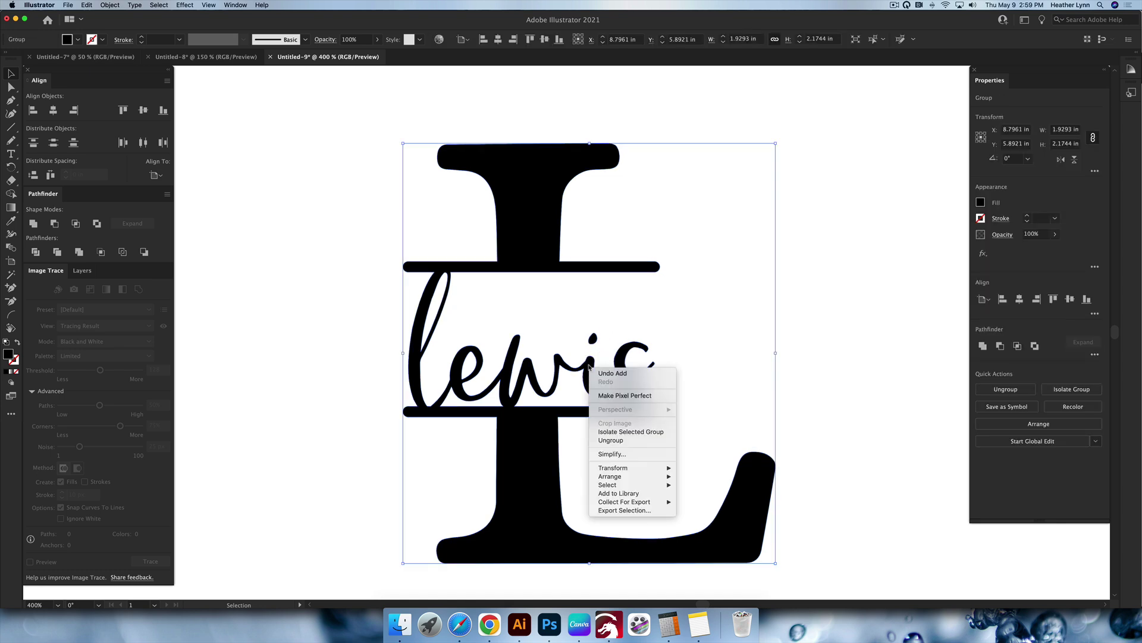
pyautogui.click(608, 444)
pyautogui.click(672, 320)
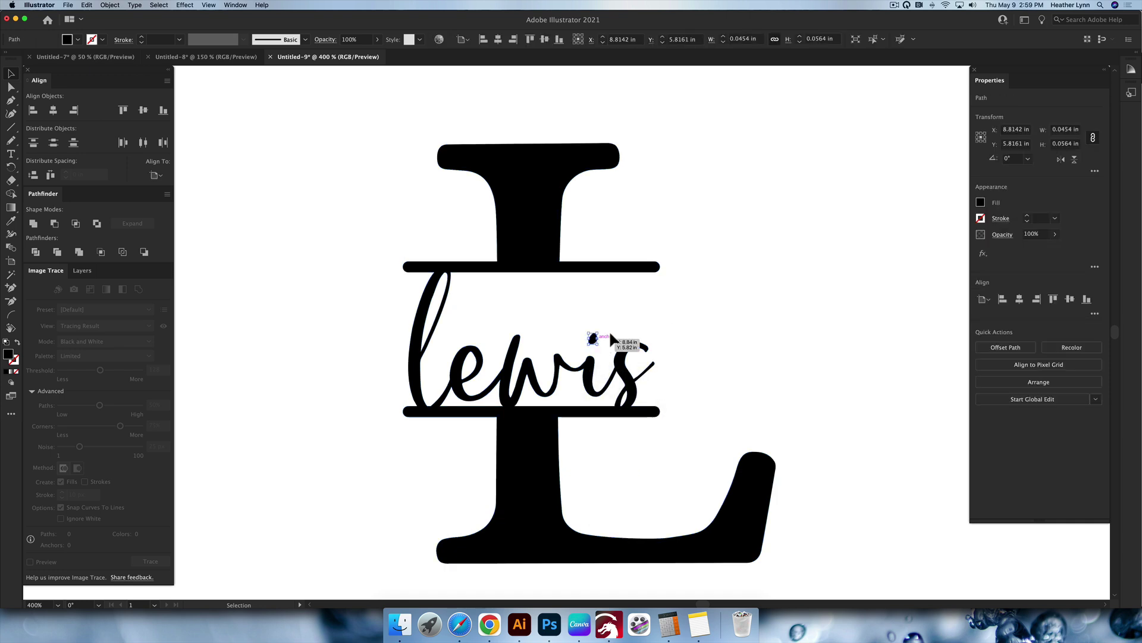
# Step: Move the i's dot down onto its stem, then Select All and Unite into one shape
pyautogui.scroll(2, 602, 354)
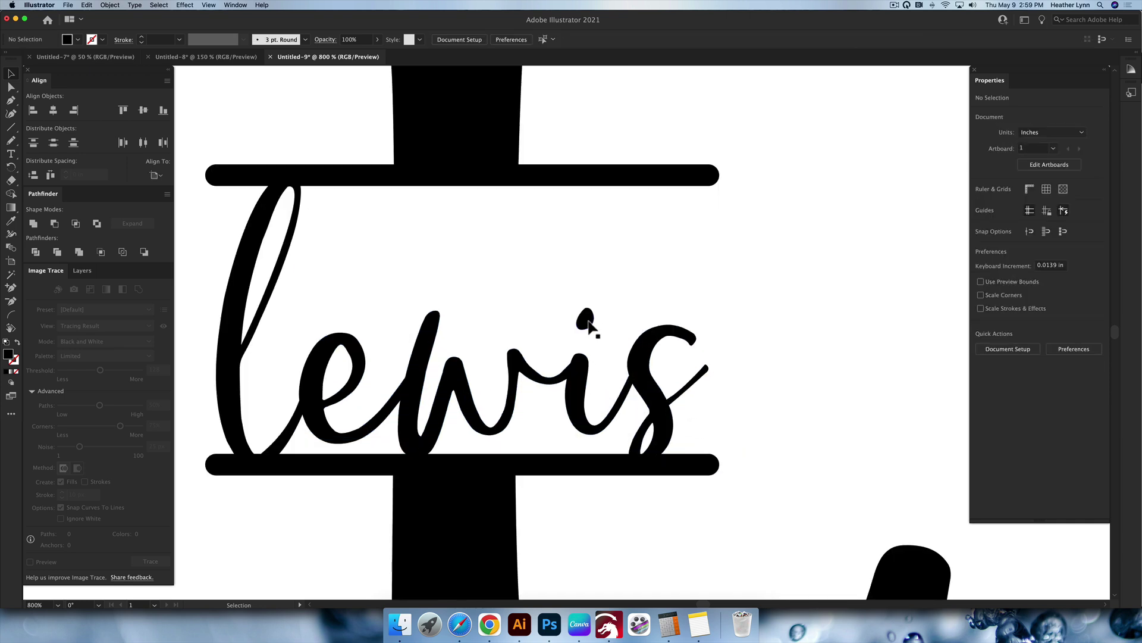
pyautogui.moveTo(587, 322); pyautogui.dragTo(586, 345)
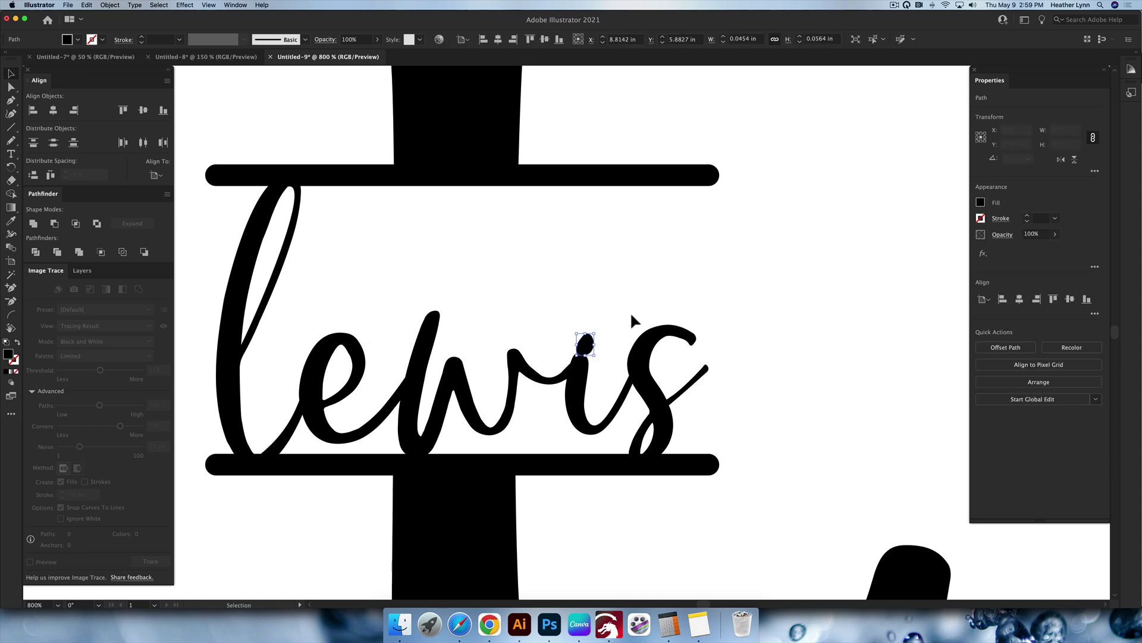
pyautogui.click(632, 322)
pyautogui.press('super+a')
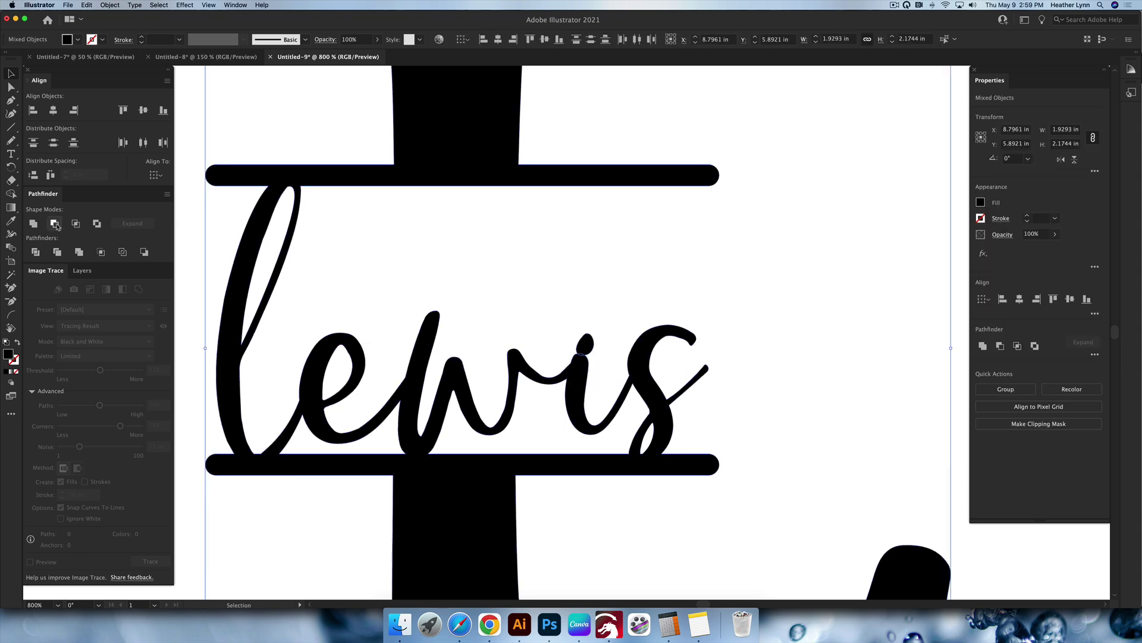
pyautogui.click(33, 223)
pyautogui.click(652, 268)
pyautogui.press('super+minus')
pyautogui.press('super+minus')
pyautogui.press('super+minus')
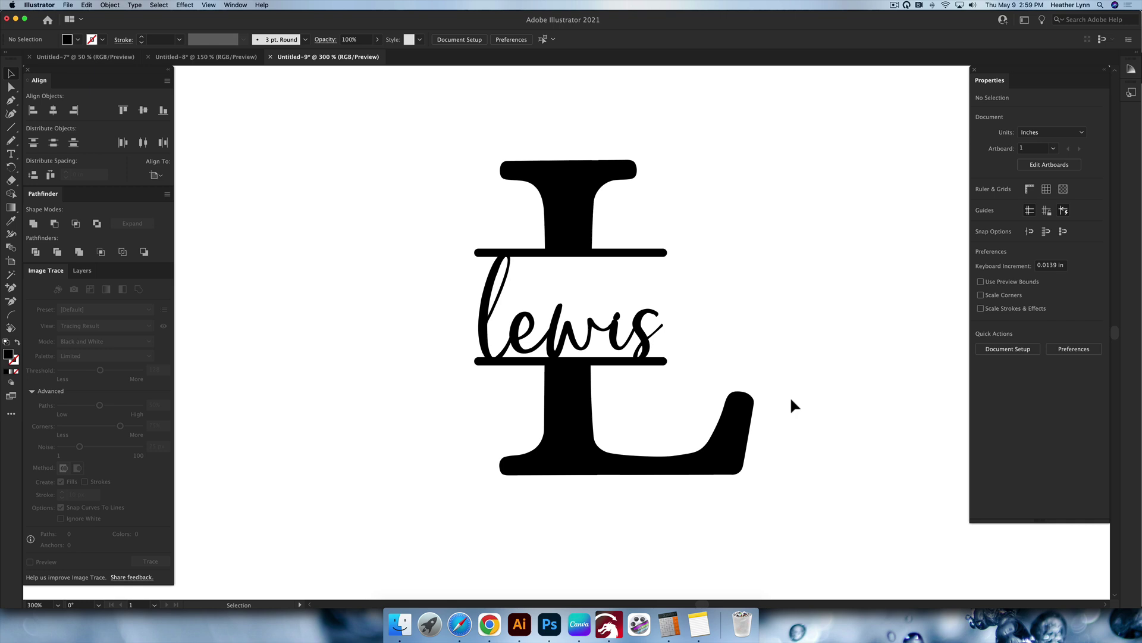
pyautogui.press('super+a')
pyautogui.press('super+v')
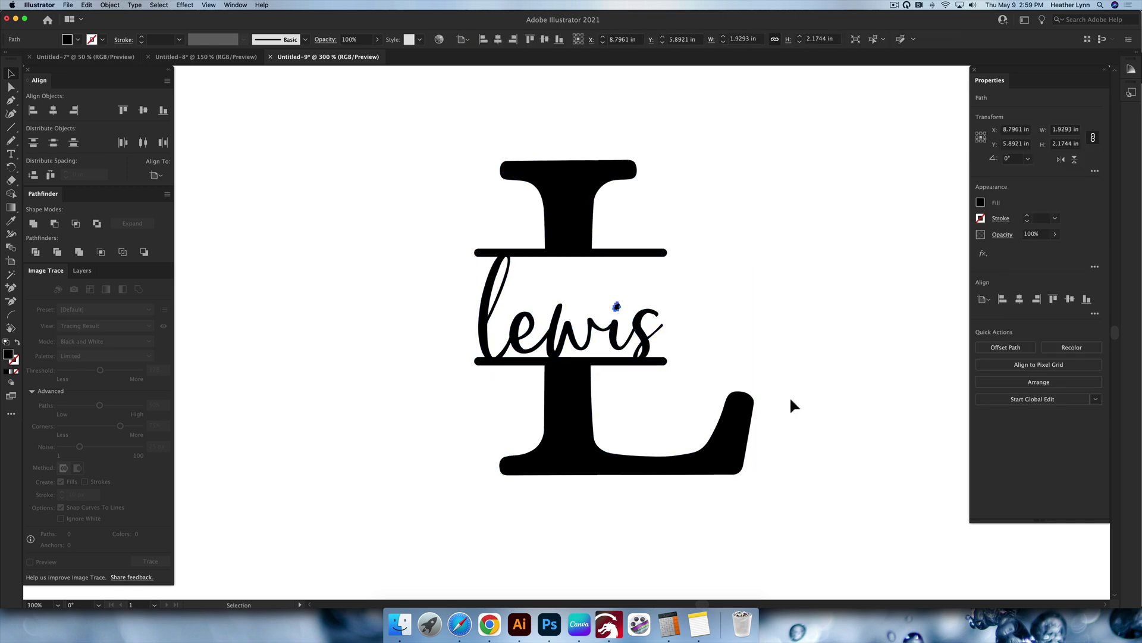
pyautogui.click(779, 361)
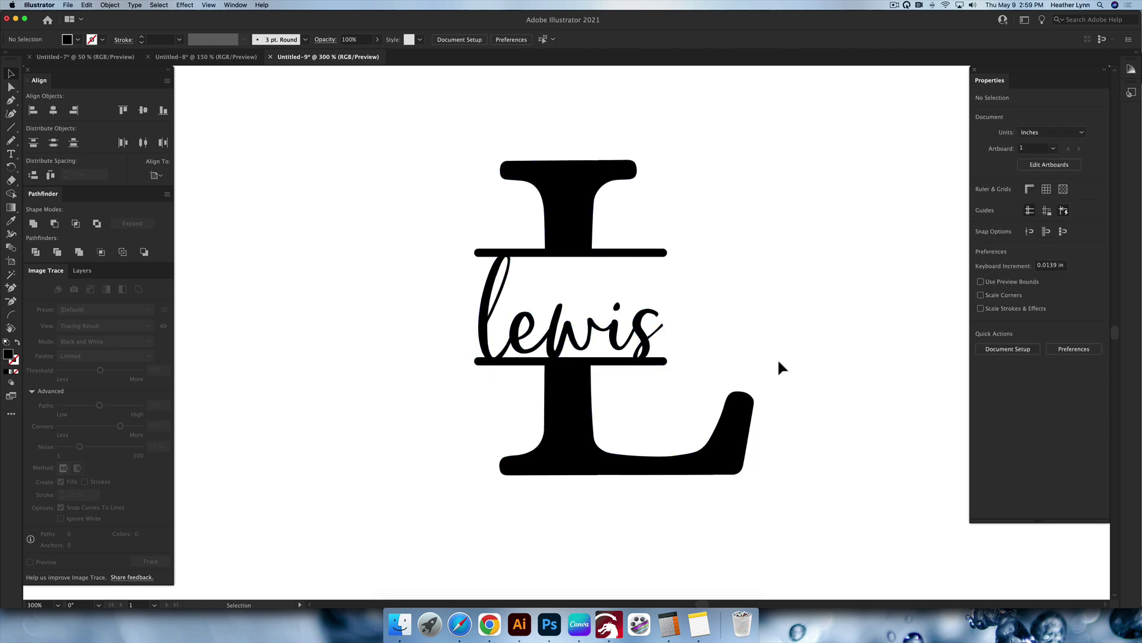